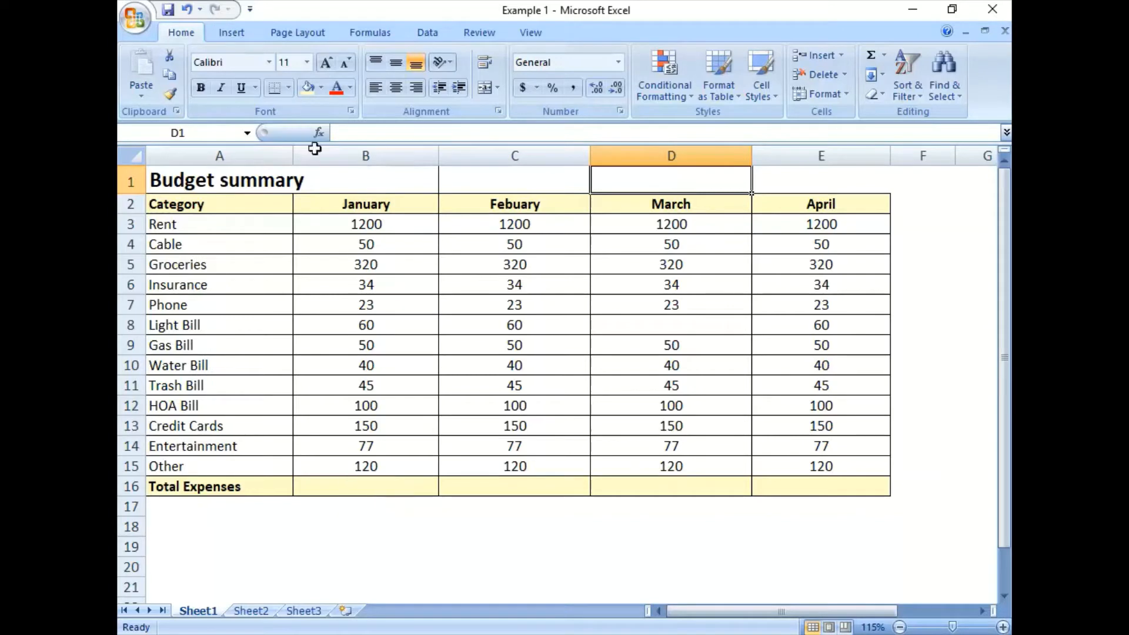
# Total the January expenses in cell B16 with a formula adding each cell from B3 through B15 individually
pyautogui.click(370, 486)
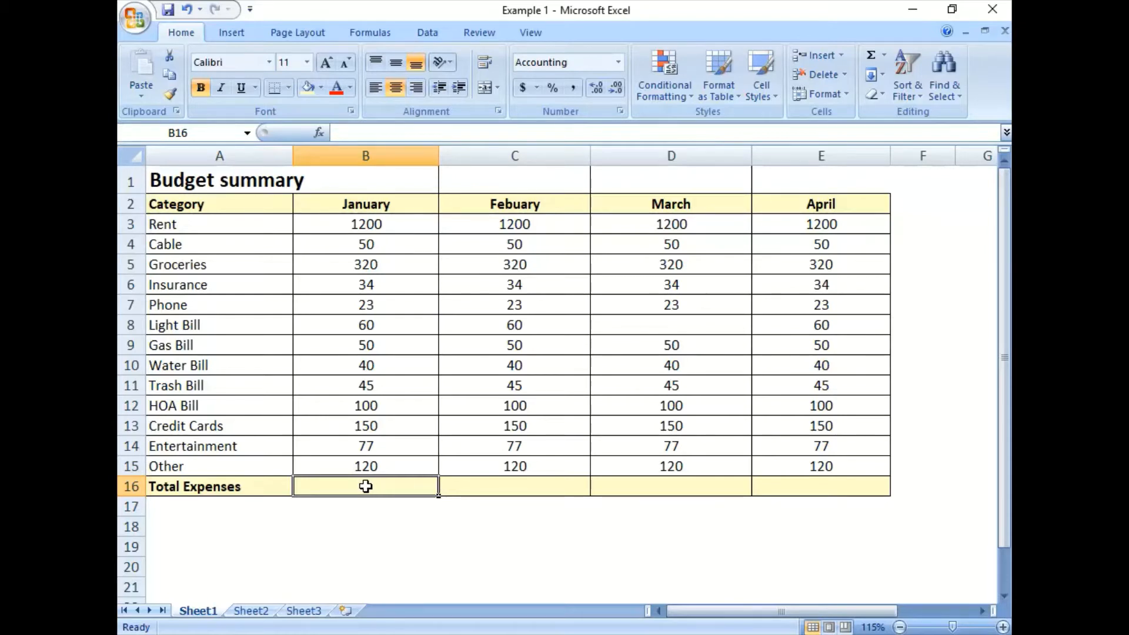
pyautogui.write('=')
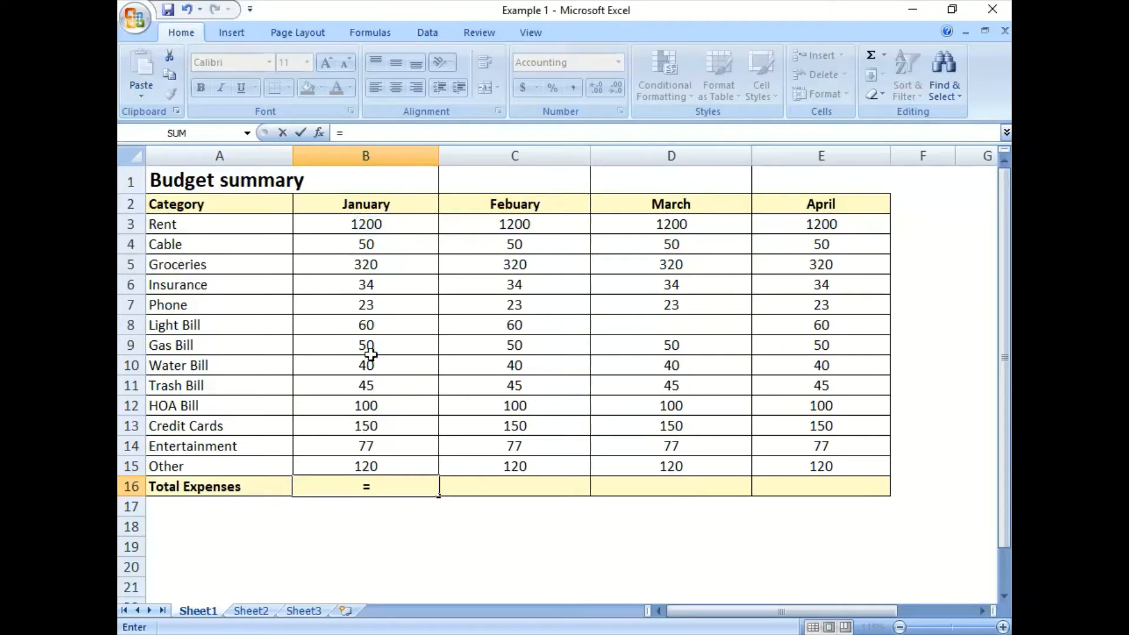
pyautogui.click(371, 225)
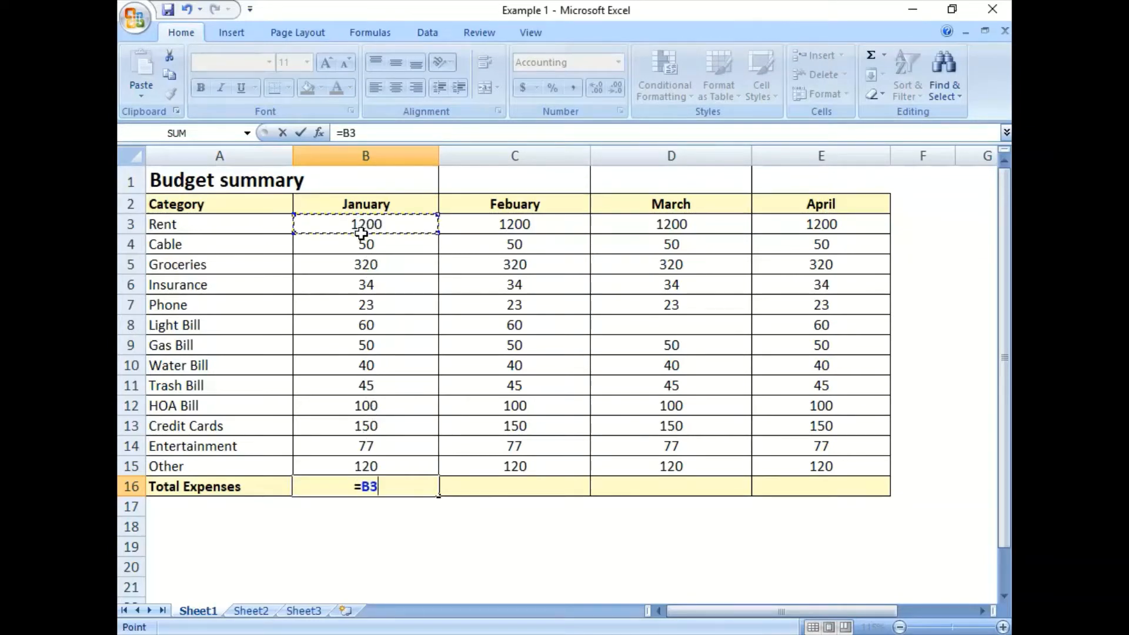
pyautogui.write('+')
pyautogui.click(360, 246)
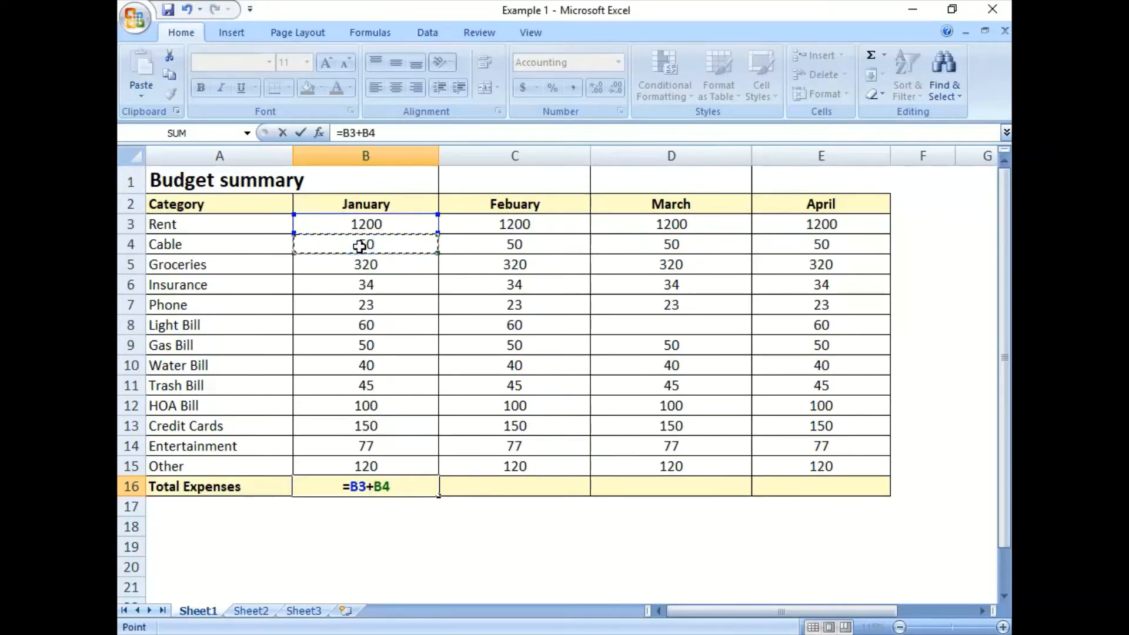
pyautogui.write('+')
pyautogui.click(363, 263)
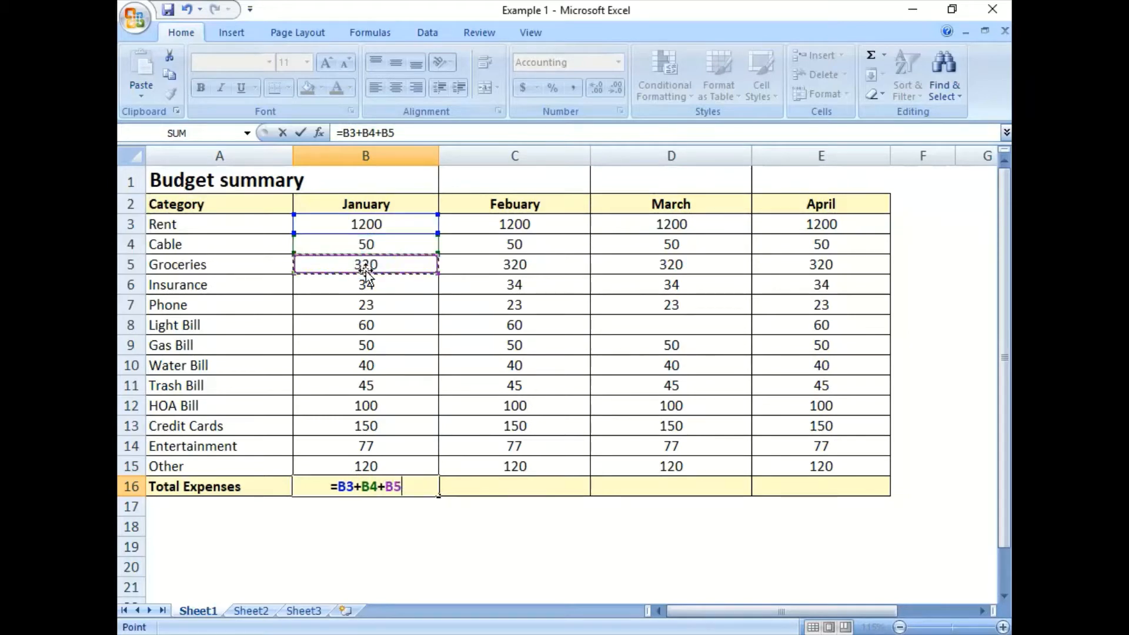
pyautogui.write('+')
pyautogui.click(363, 286)
pyautogui.write('+')
pyautogui.click(367, 306)
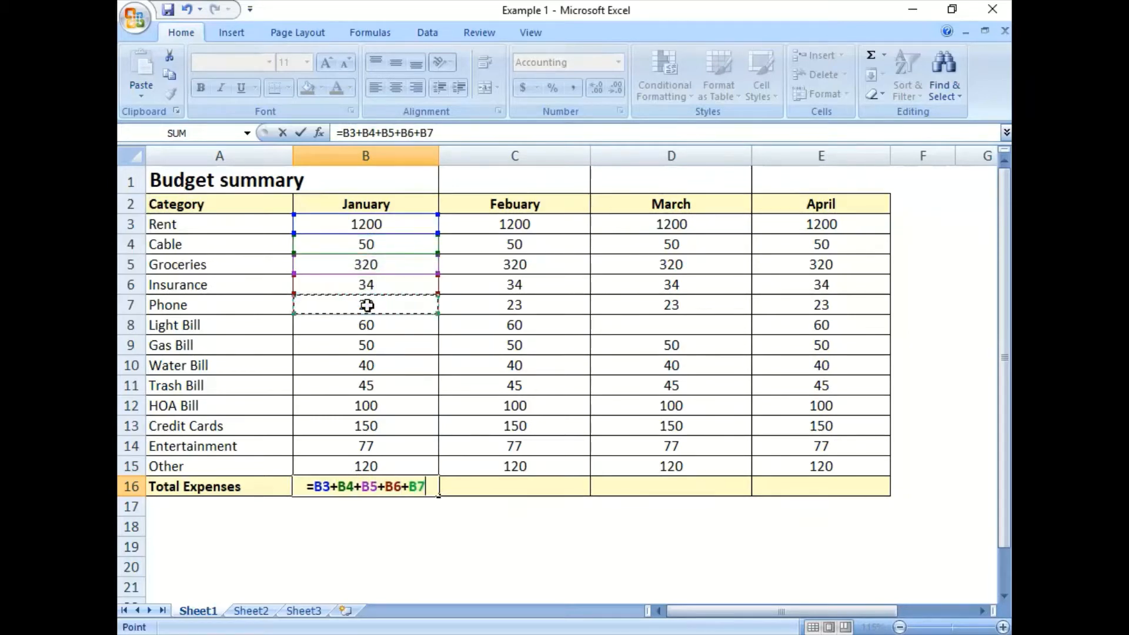
pyautogui.write('+')
pyautogui.click(365, 325)
pyautogui.write('+')
pyautogui.click(365, 345)
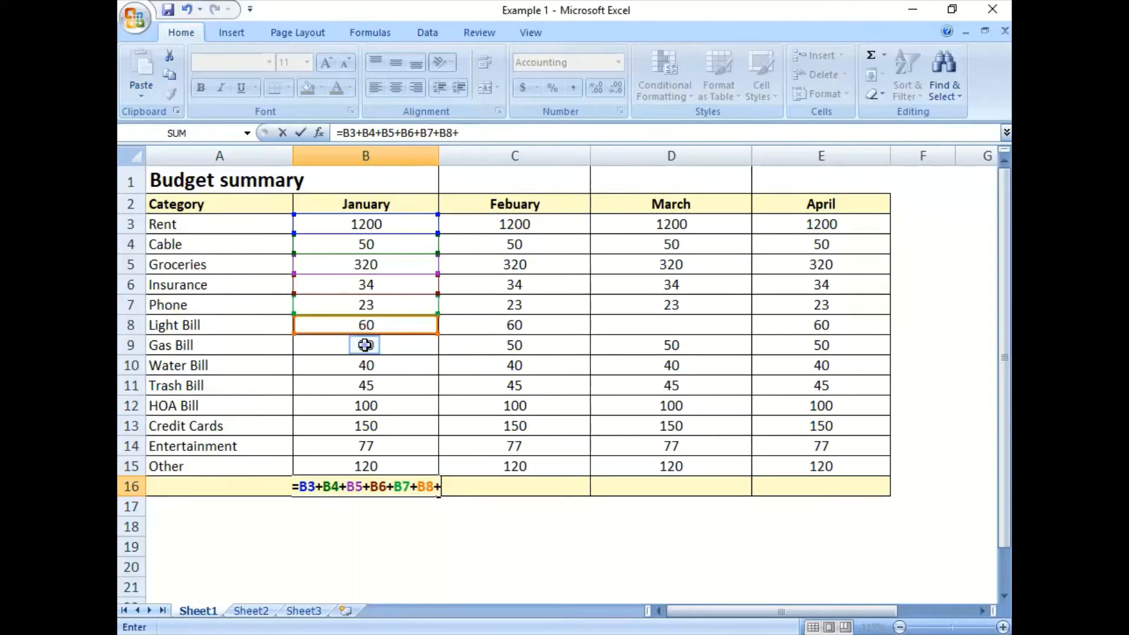
pyautogui.write('+')
pyautogui.click(364, 365)
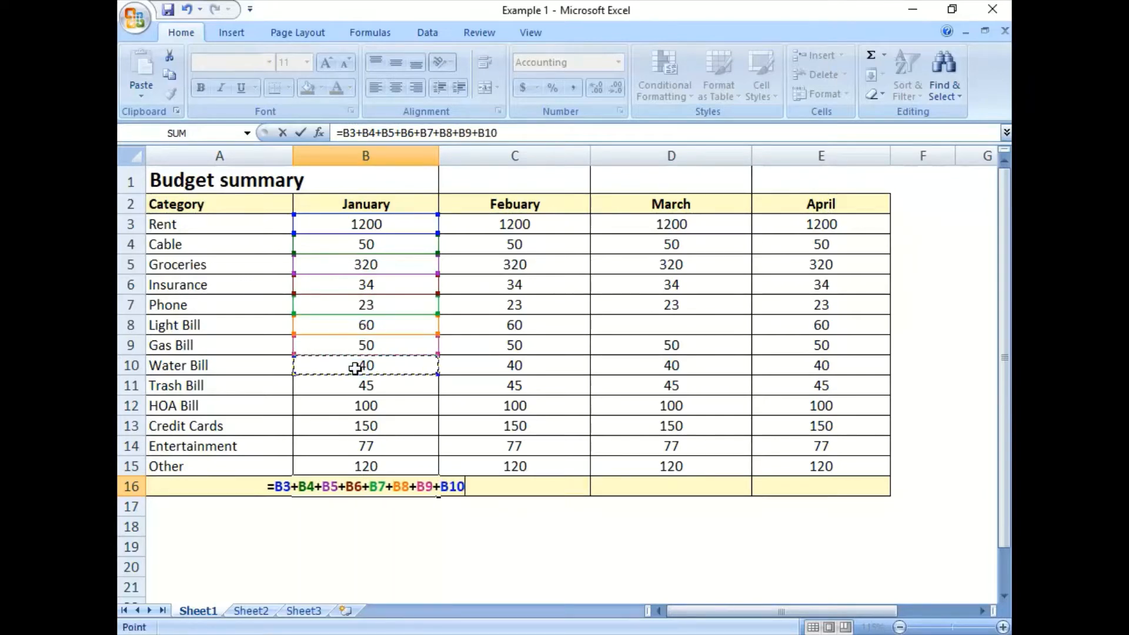
pyautogui.write('+')
pyautogui.click(364, 387)
pyautogui.write('+')
pyautogui.click(364, 406)
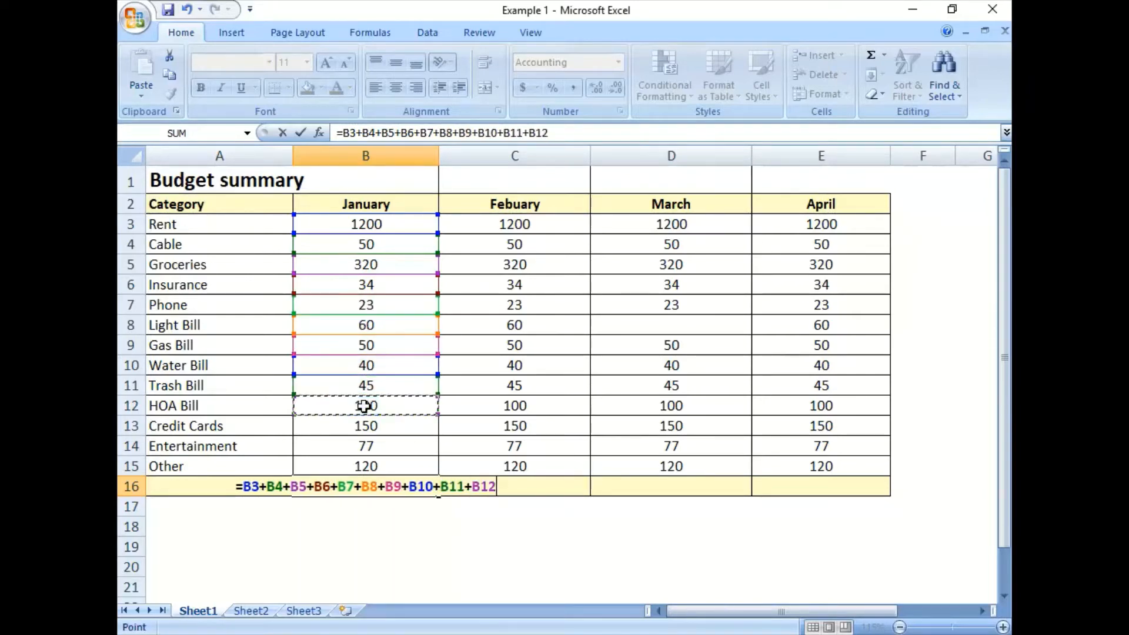
pyautogui.write('+')
pyautogui.click(365, 426)
pyautogui.write('+')
pyautogui.click(365, 445)
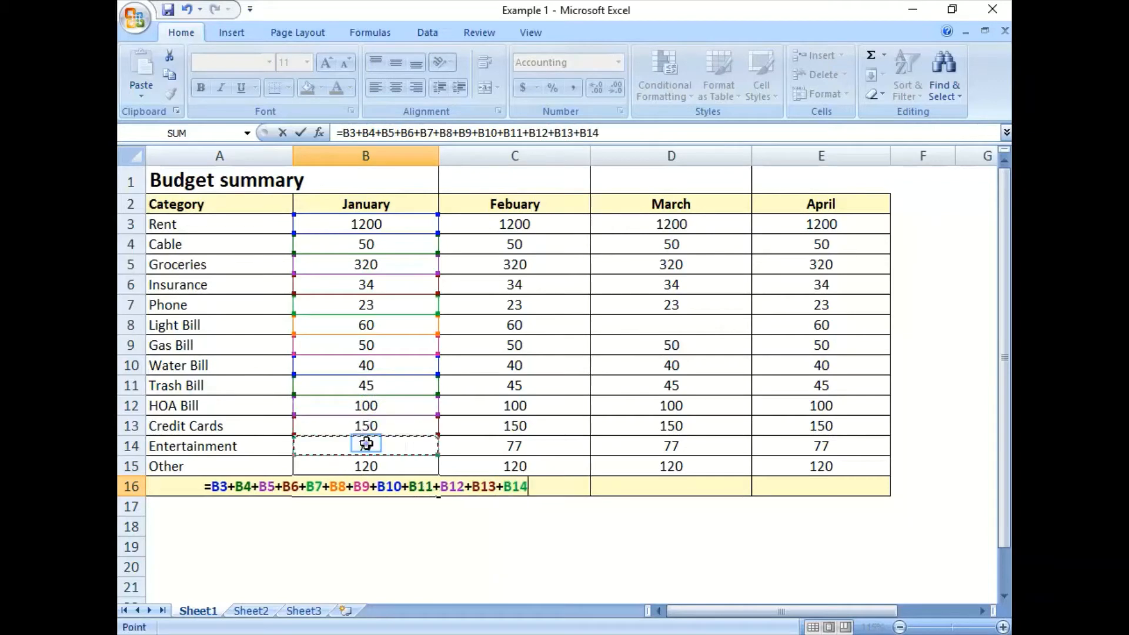
pyautogui.write('+')
pyautogui.click(365, 466)
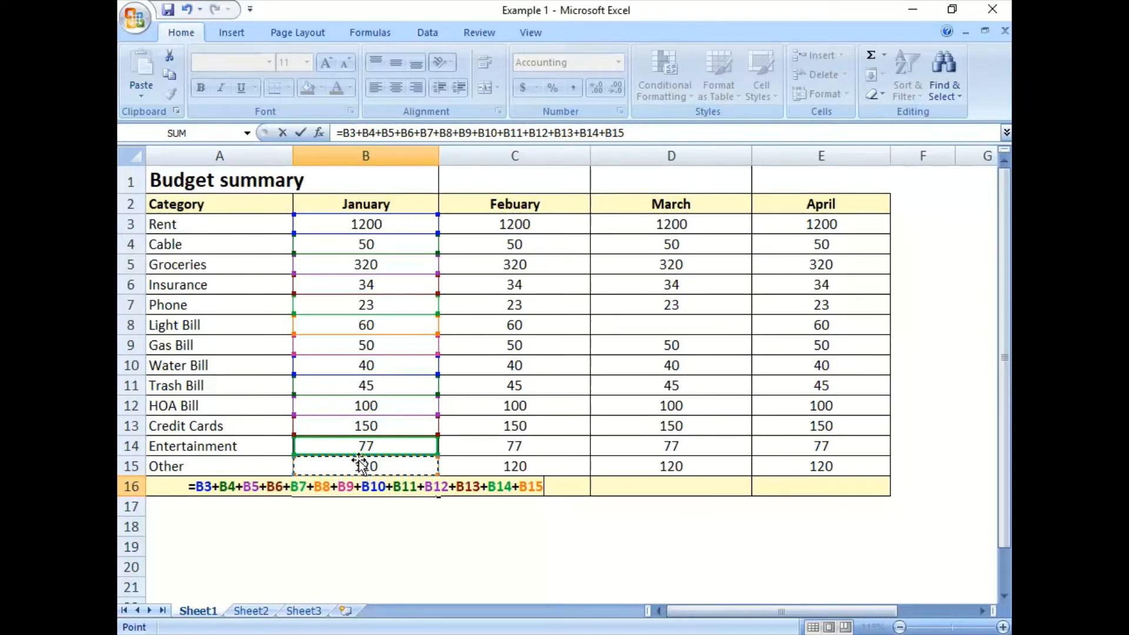
pyautogui.press('Return')
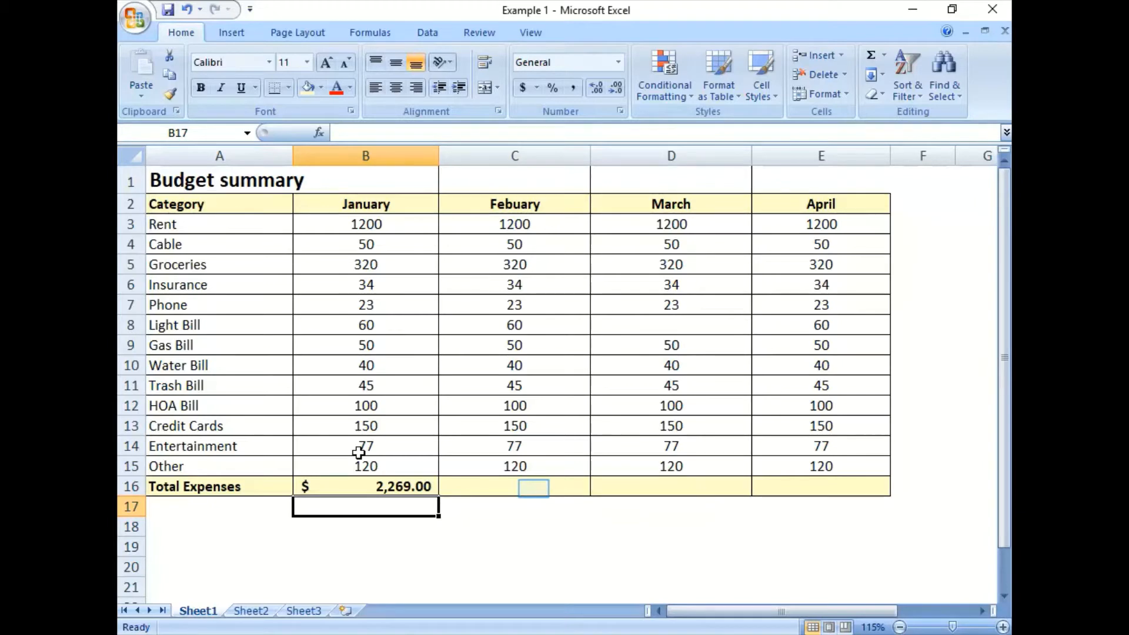
# Total the February expenses in cell C16 using AutoSum's Sum function over C3:C15
pyautogui.click(532, 487)
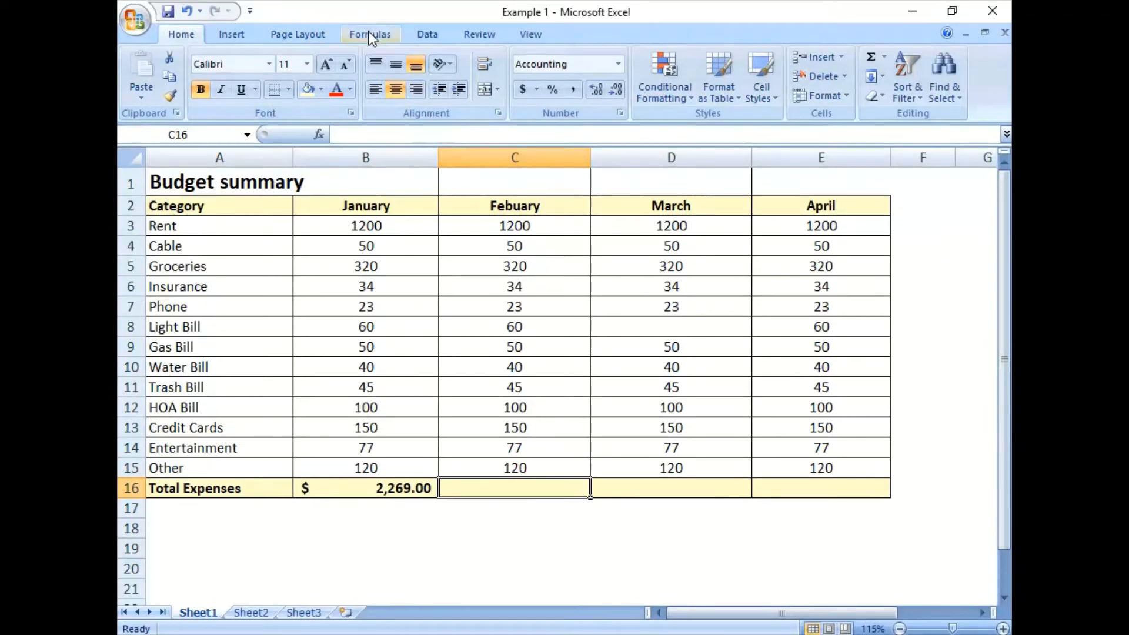
pyautogui.click(368, 32)
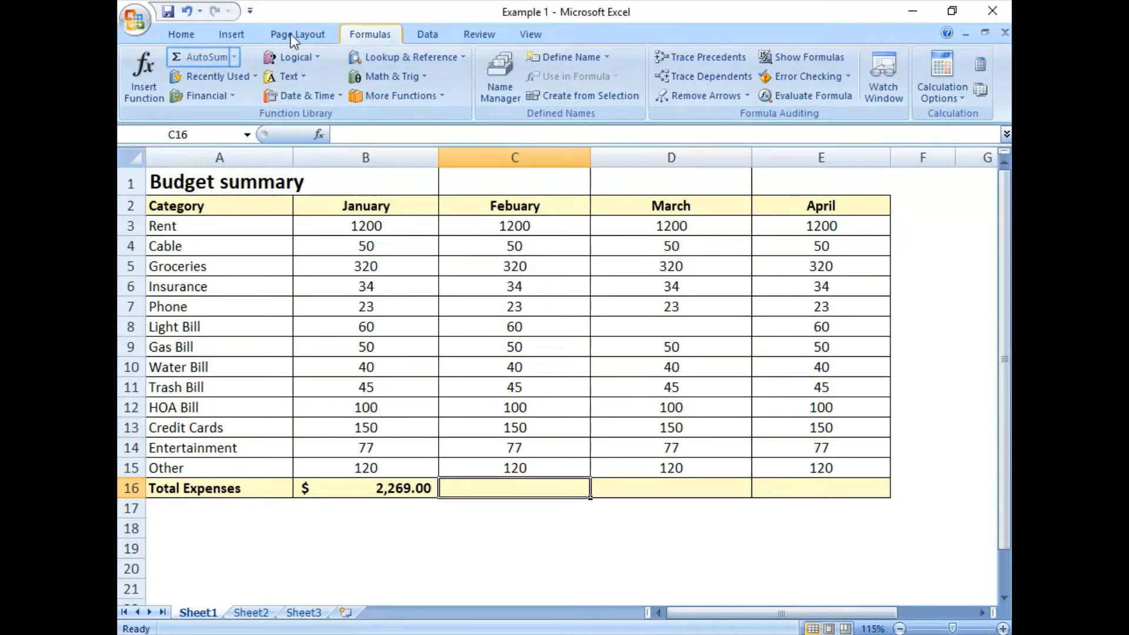
pyautogui.click(235, 57)
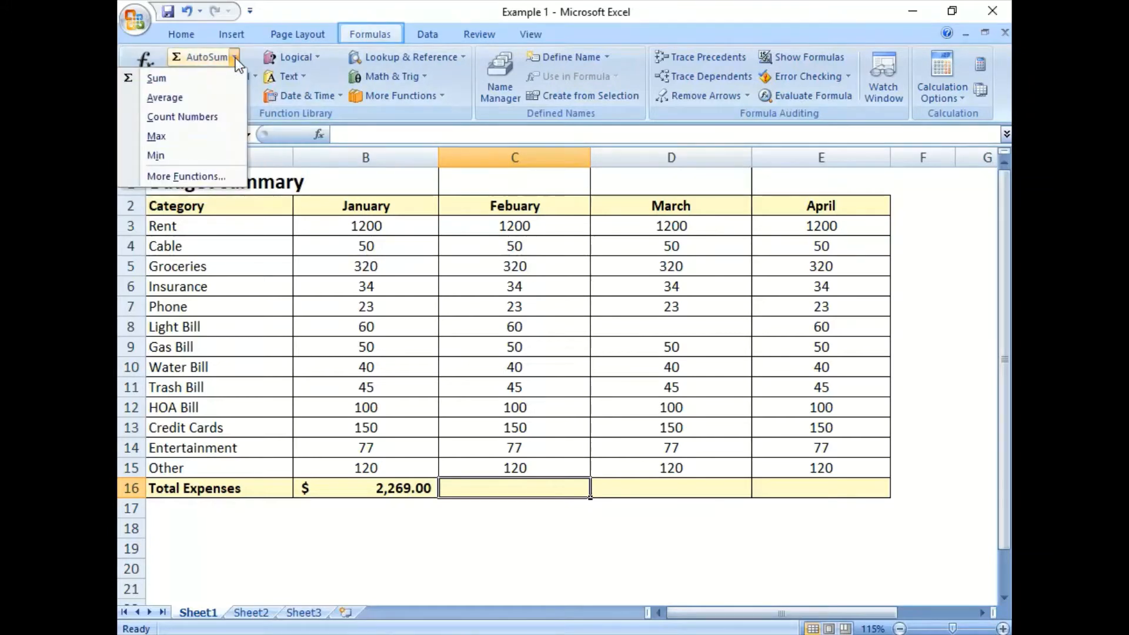
pyautogui.click(353, 41)
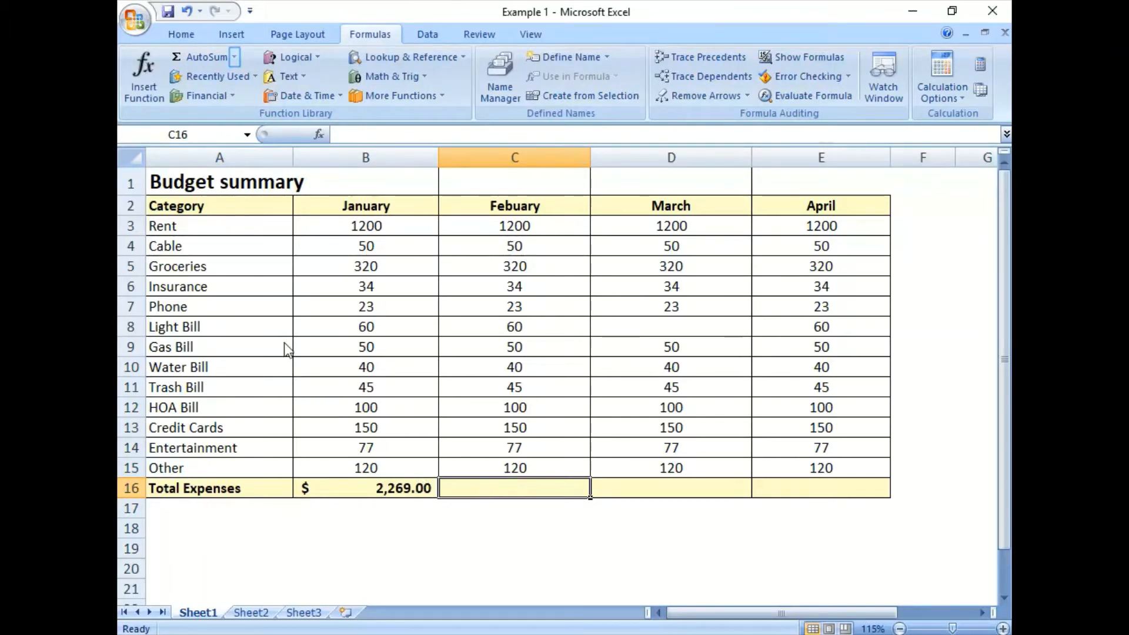
pyautogui.click(234, 57)
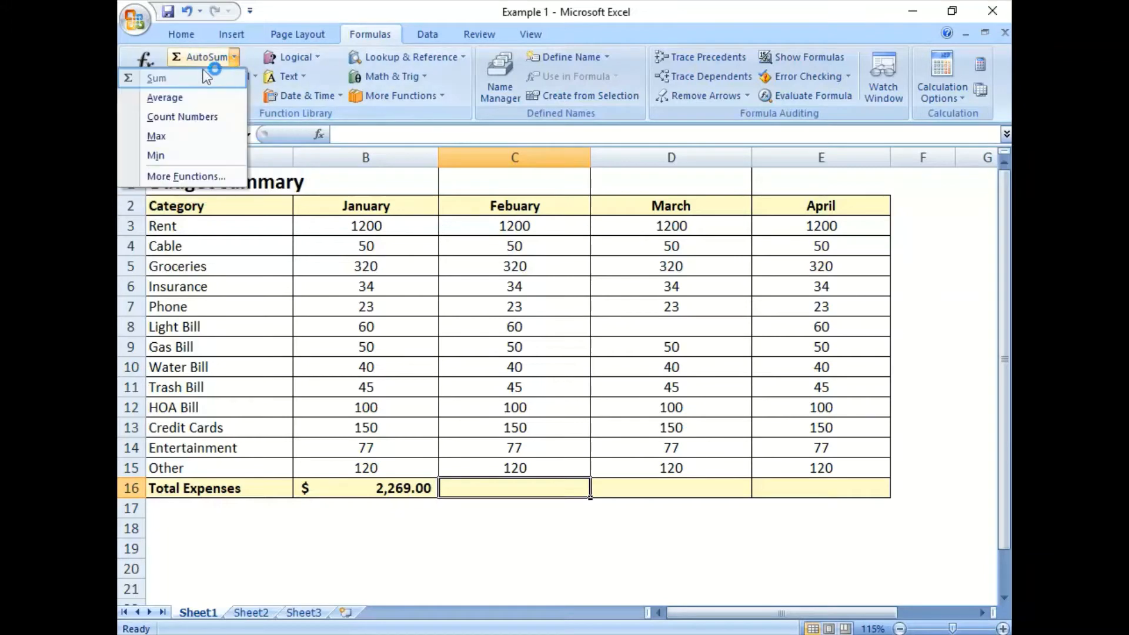
pyautogui.click(206, 77)
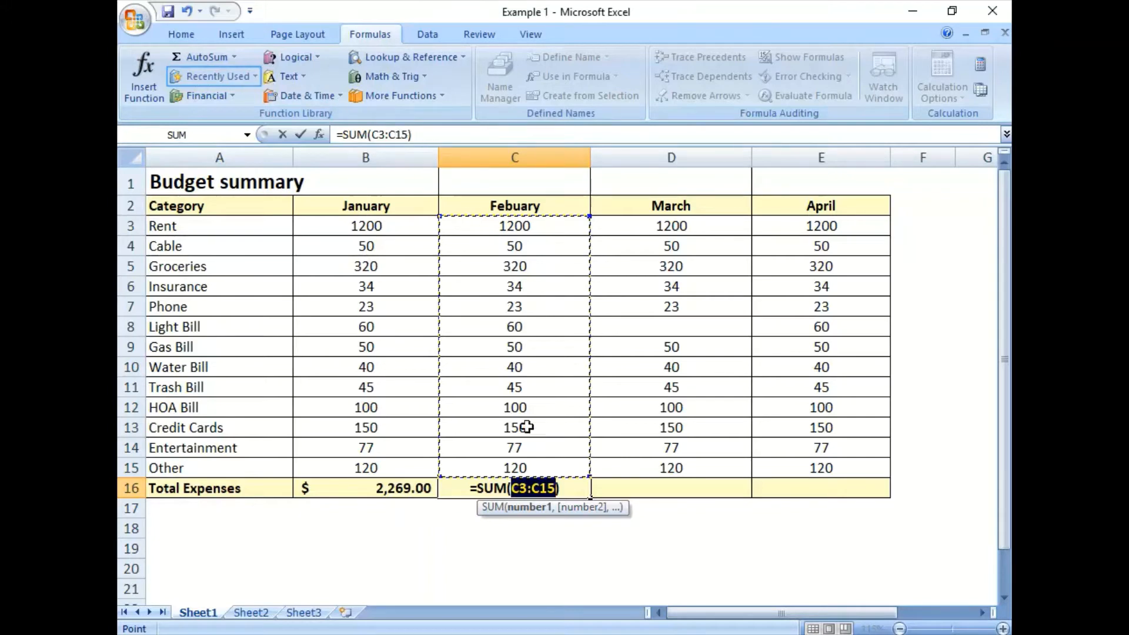
pyautogui.press('Return')
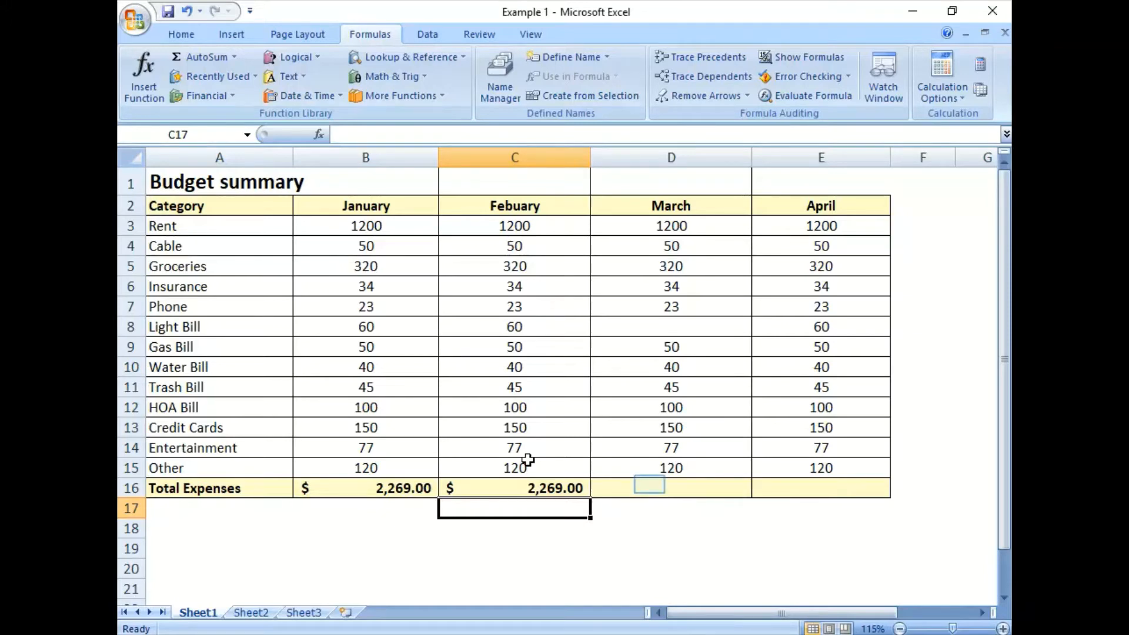
# Total the March expenses in cell D16 using AutoSum's Sum function, with the summed range corrected to D3:D15
pyautogui.click(649, 485)
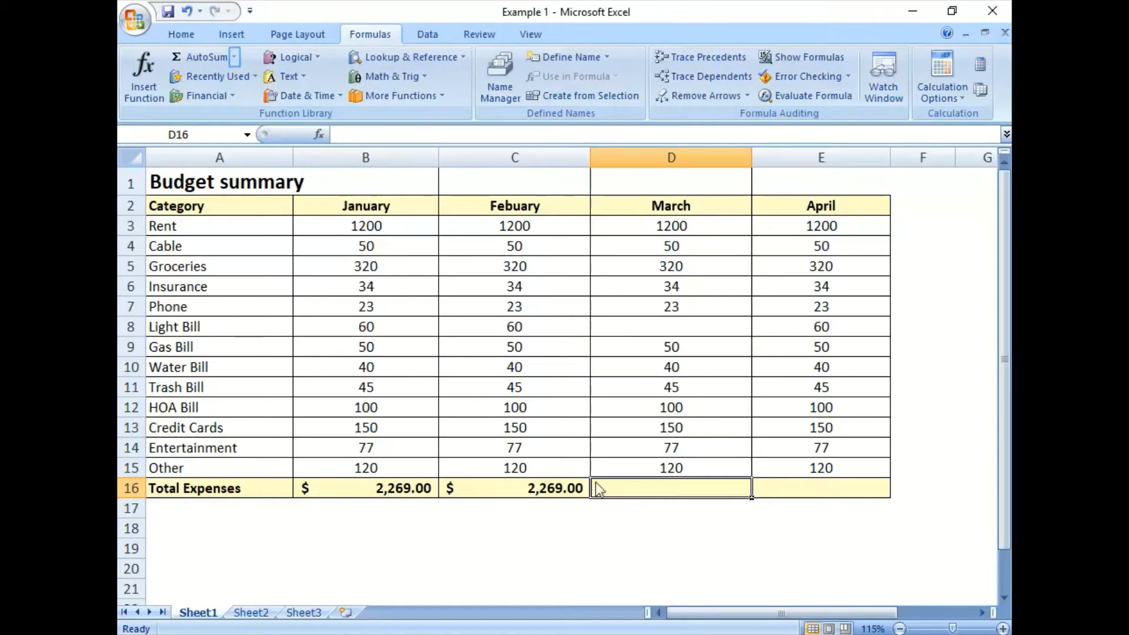
pyautogui.click(234, 57)
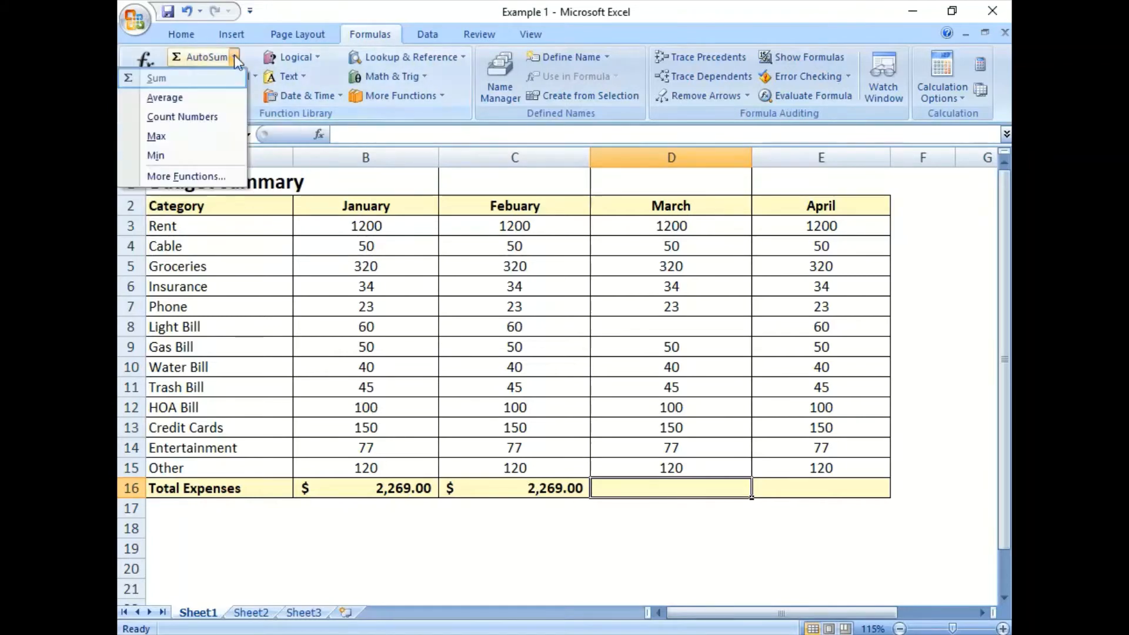
pyautogui.click(198, 76)
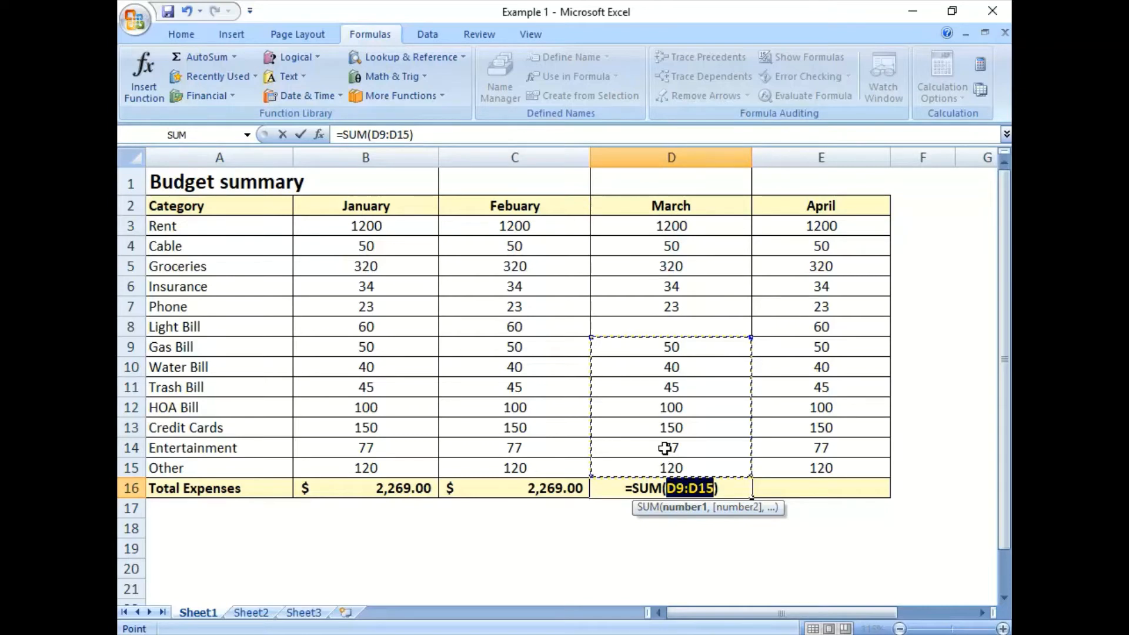
pyautogui.moveTo(661, 225); pyautogui.dragTo(669, 467)
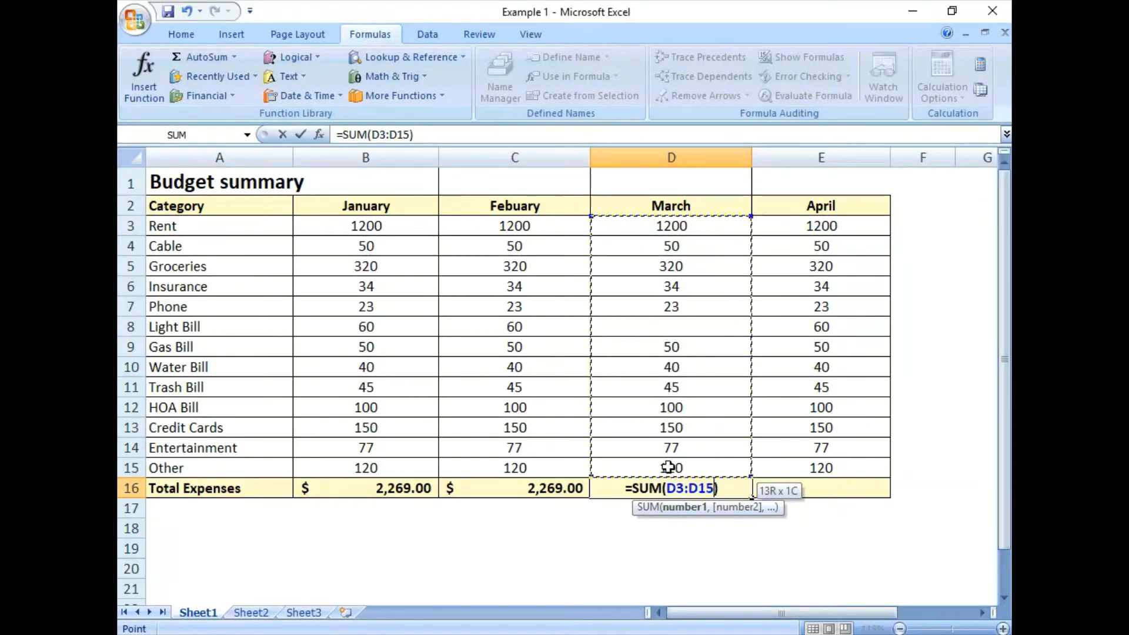
pyautogui.moveTo(669, 468); pyautogui.dragTo(668, 467)
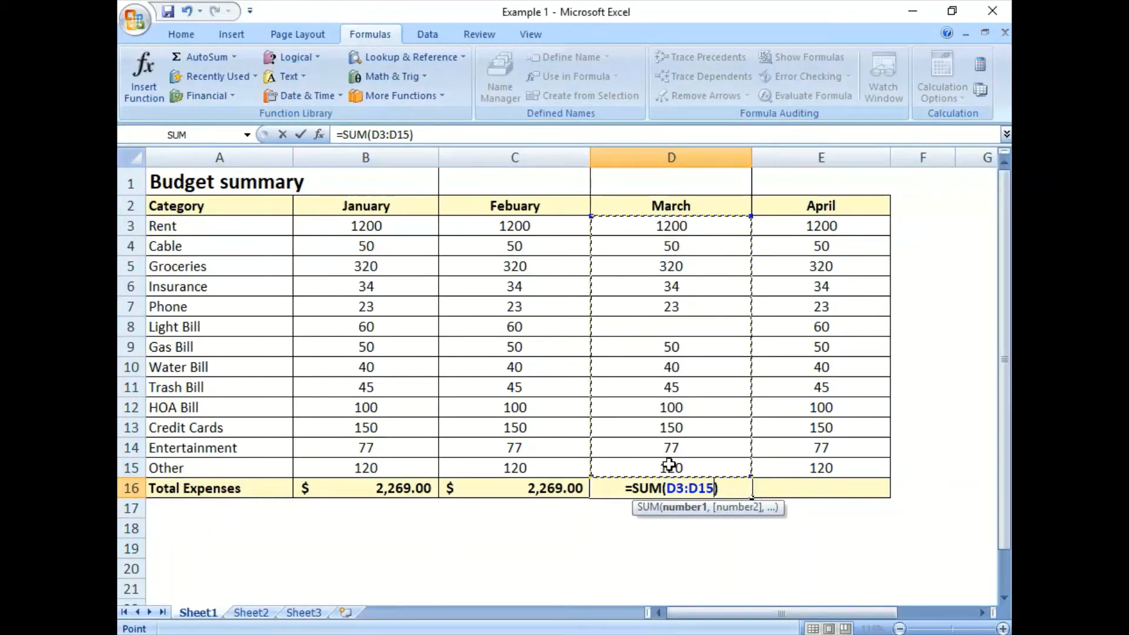
pyautogui.press('Return')
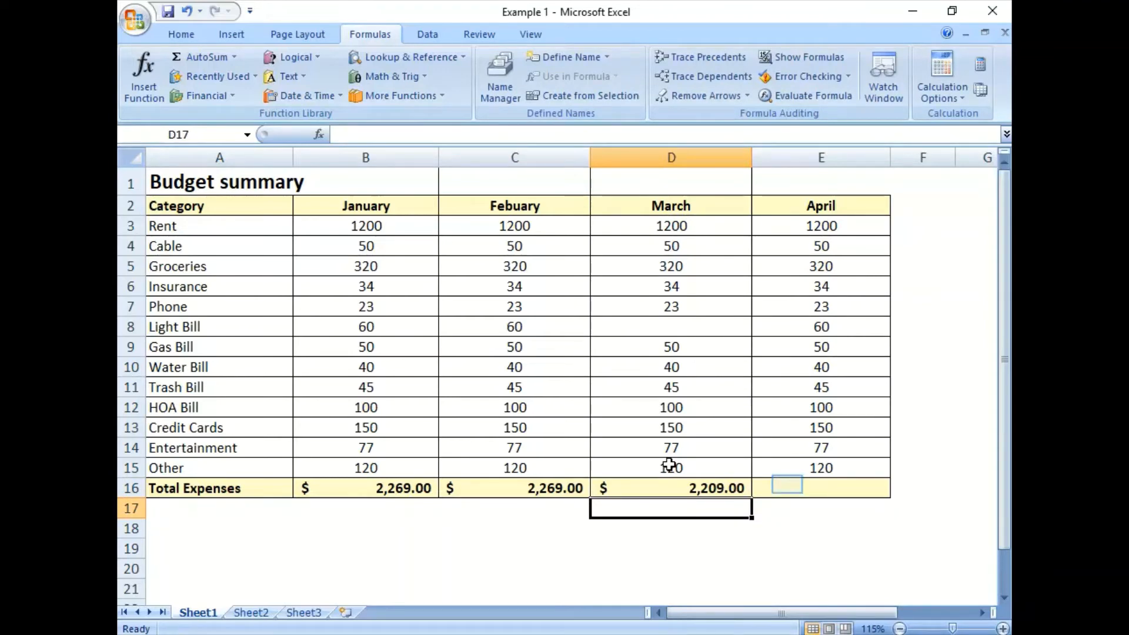
# View the AutoSum instructions on Sheet2 and total the April expenses in Sheet1 cell E16 with a sum of E3:E15
pyautogui.click(787, 485)
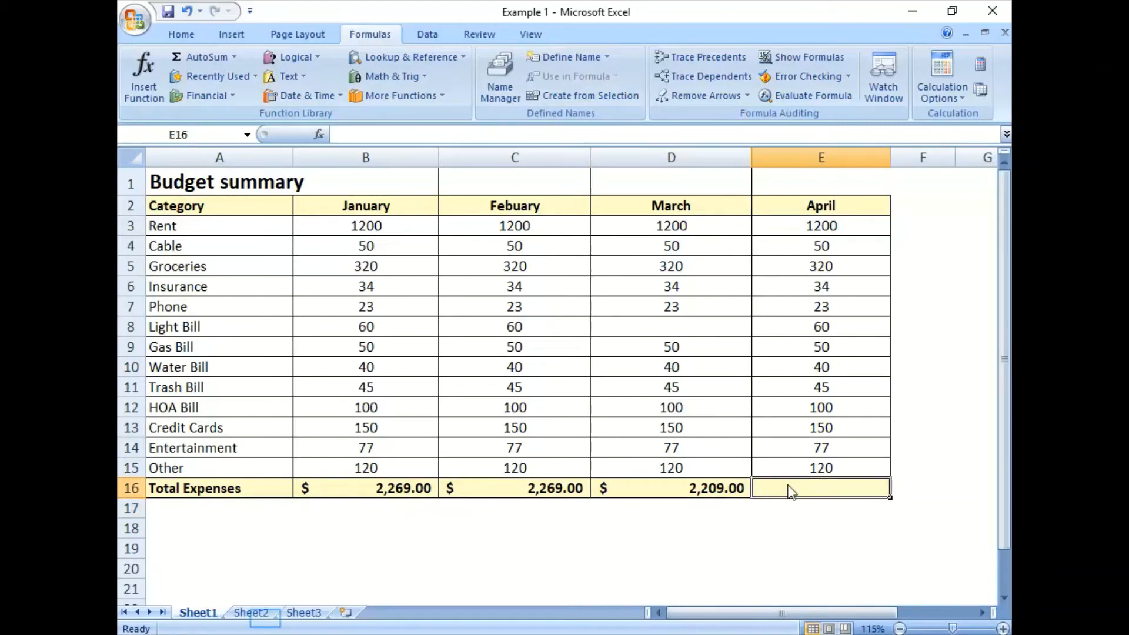
pyautogui.click(251, 613)
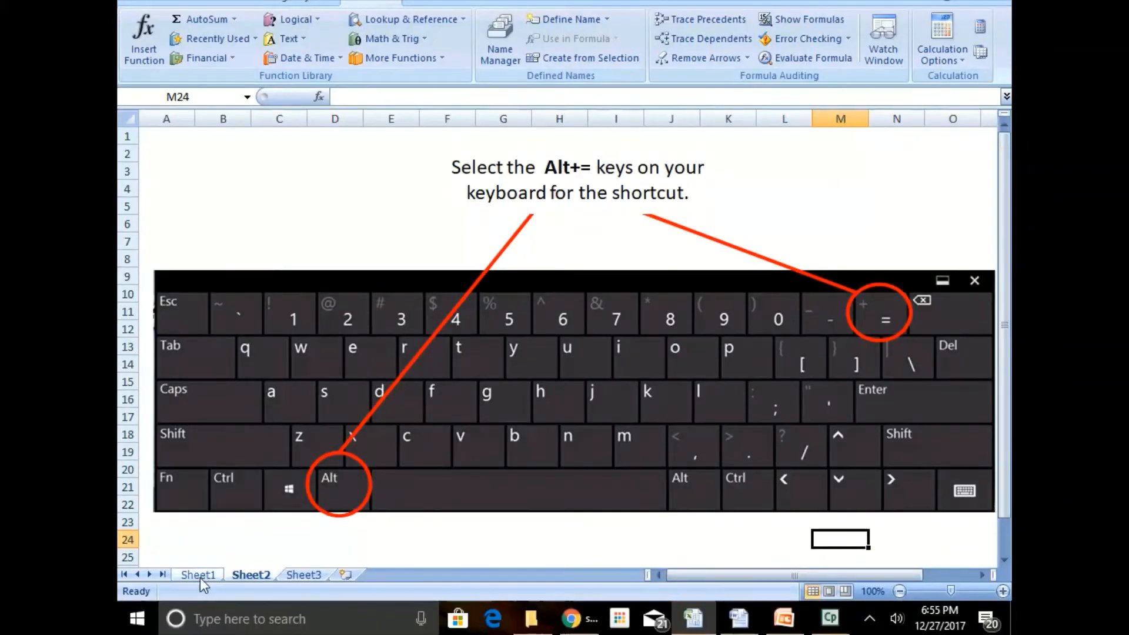
pyautogui.click(200, 579)
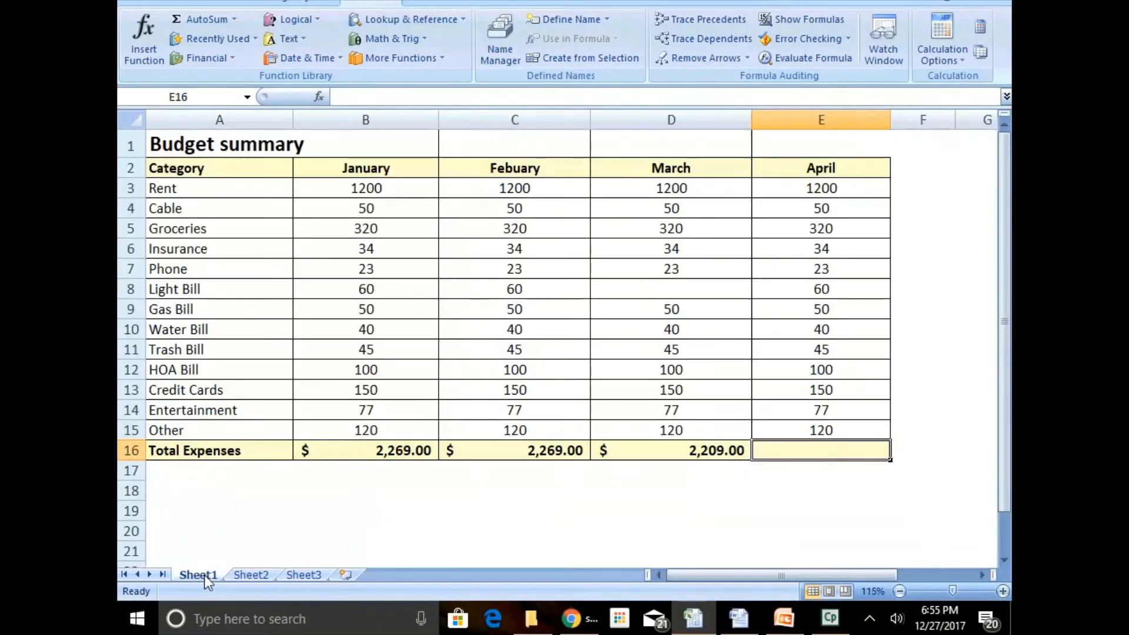
pyautogui.press('alt')
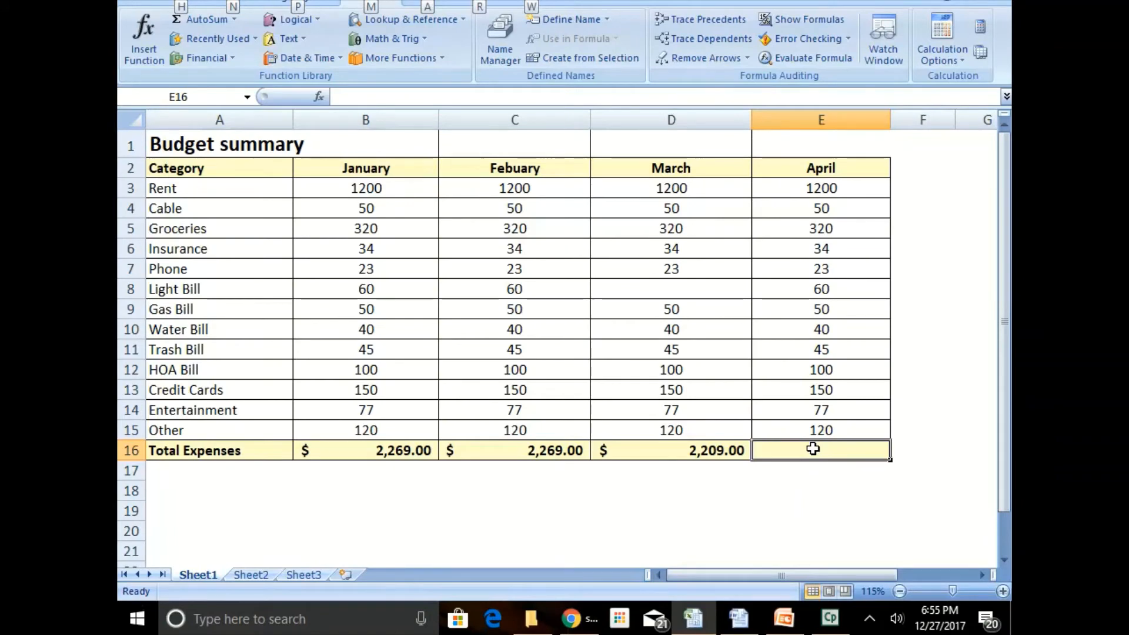
pyautogui.hotkey('alt', '=')
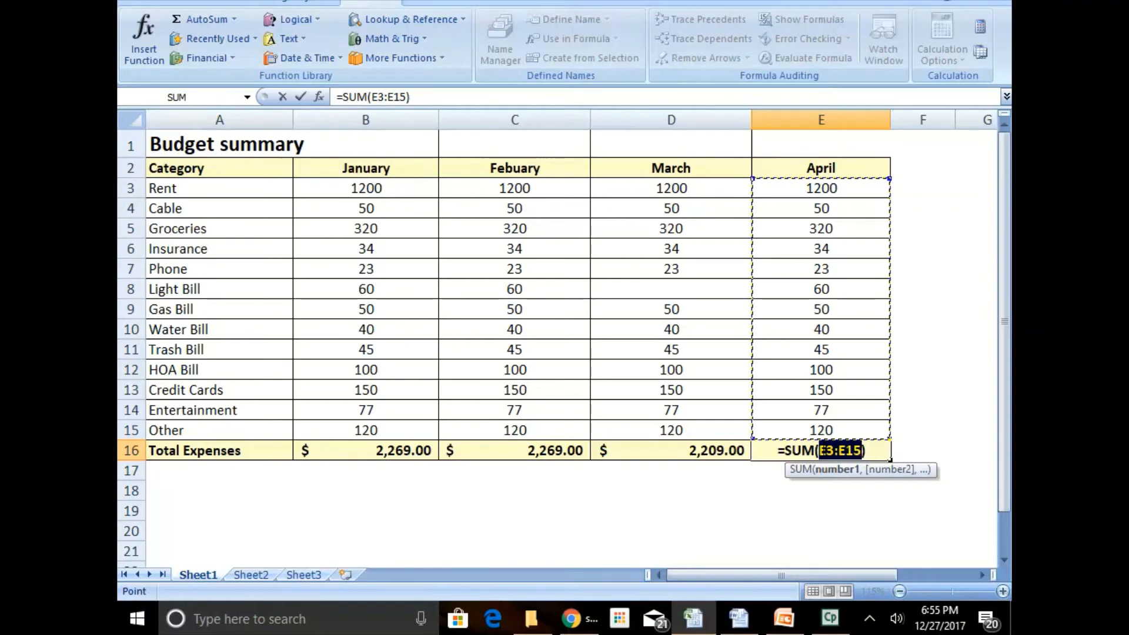
pyautogui.press('Return')
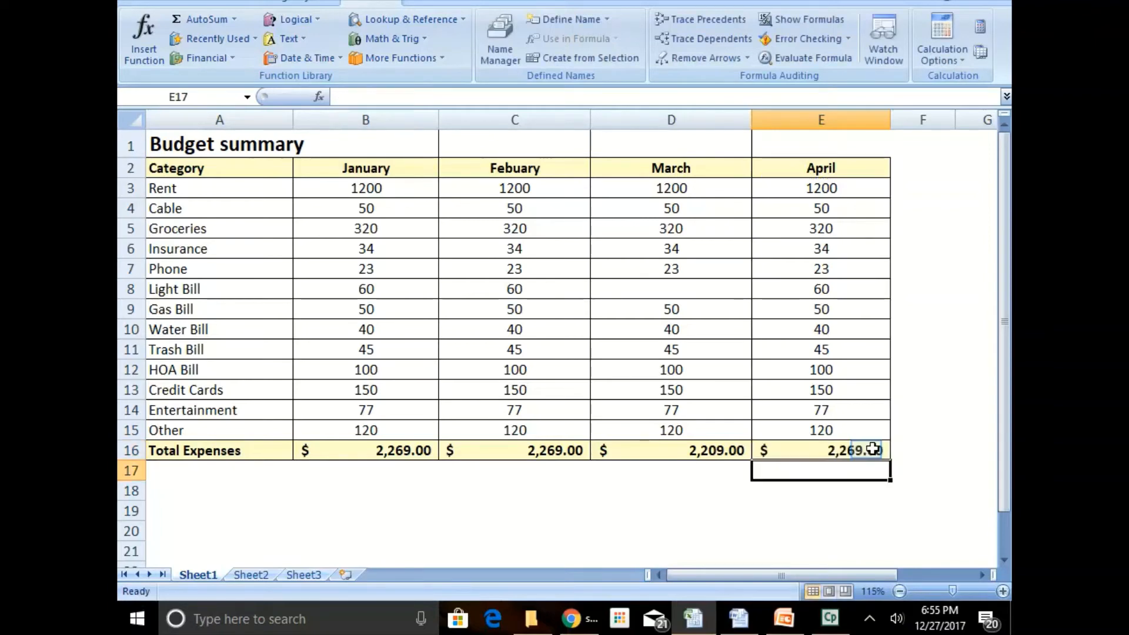
# Review the formulas behind the April and January Total Expenses cells, E16 and B16, without changing them
pyautogui.click(866, 448)
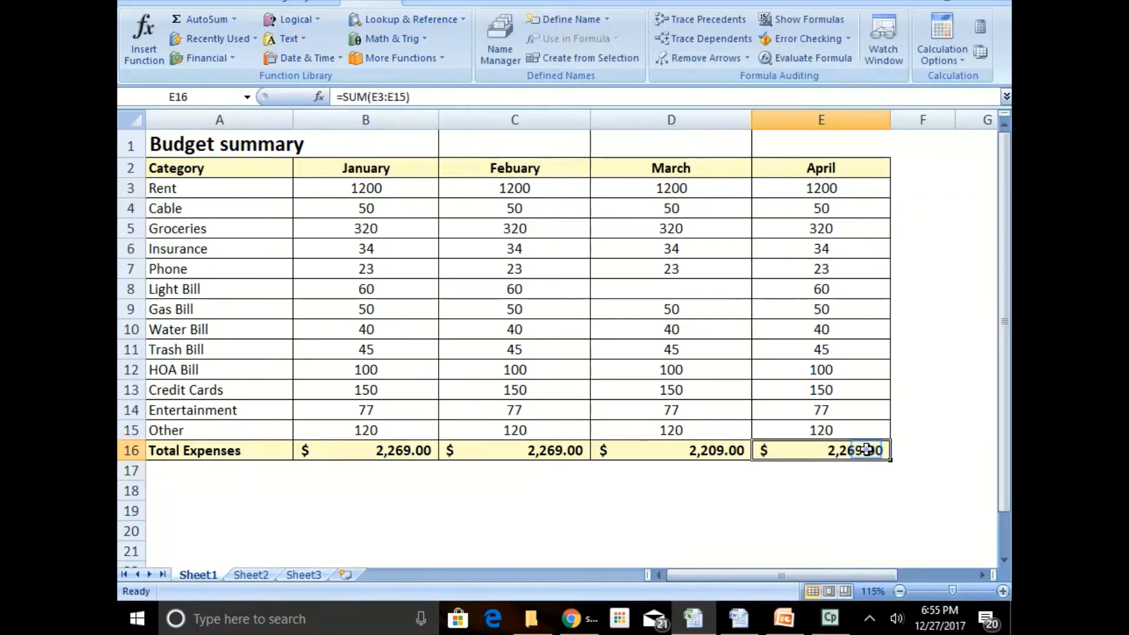
pyautogui.click(896, 494)
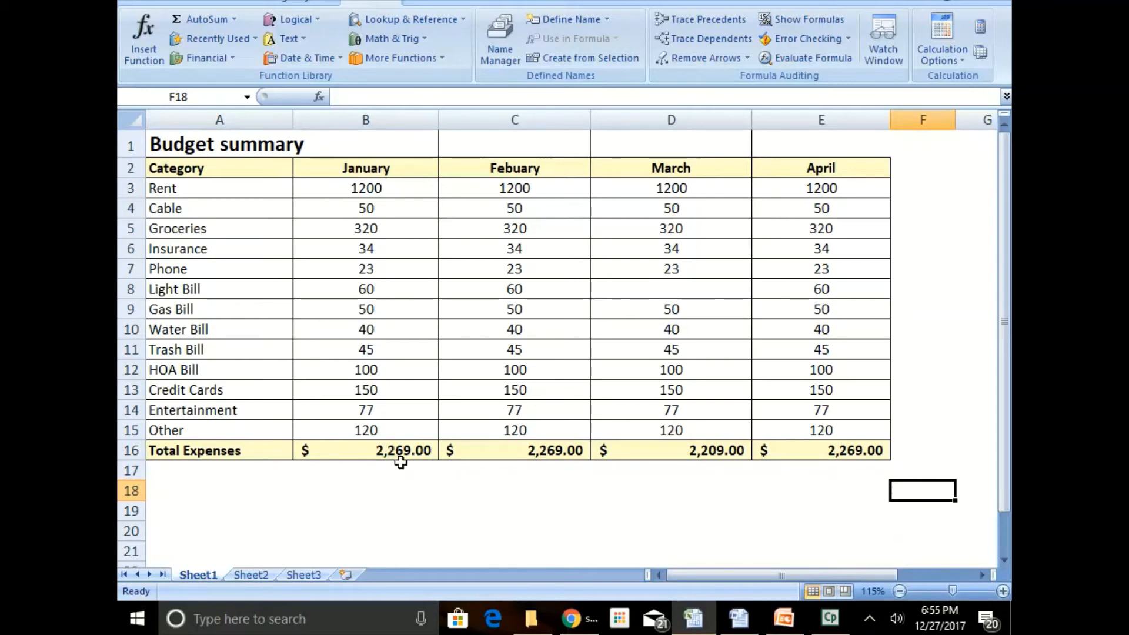
pyautogui.click(385, 450)
pyautogui.click(485, 96)
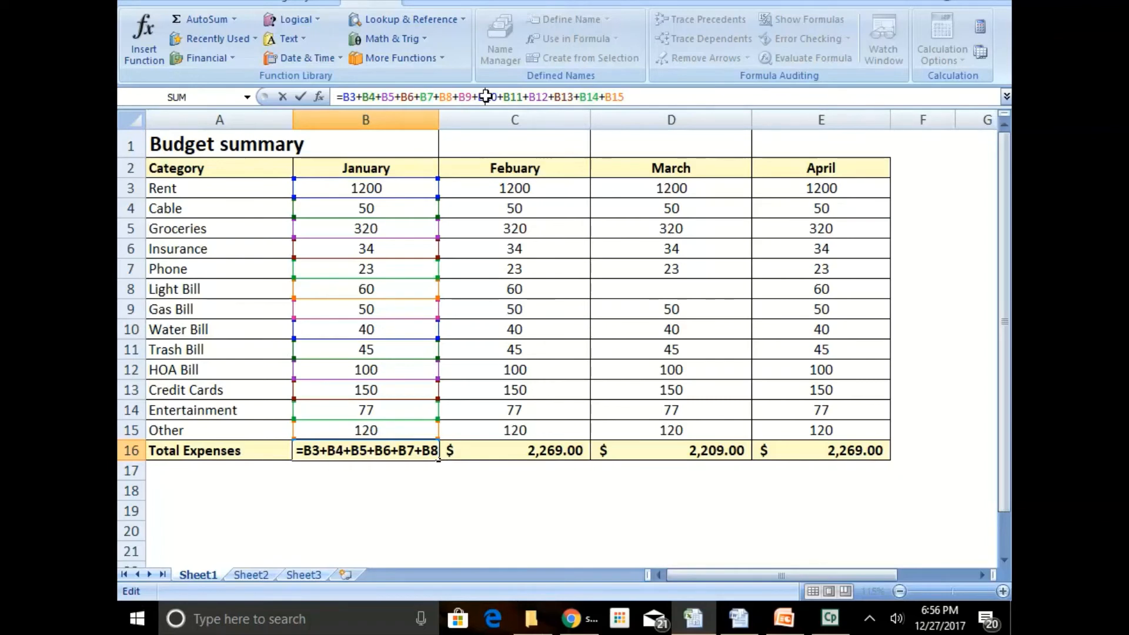
pyautogui.press('Escape')
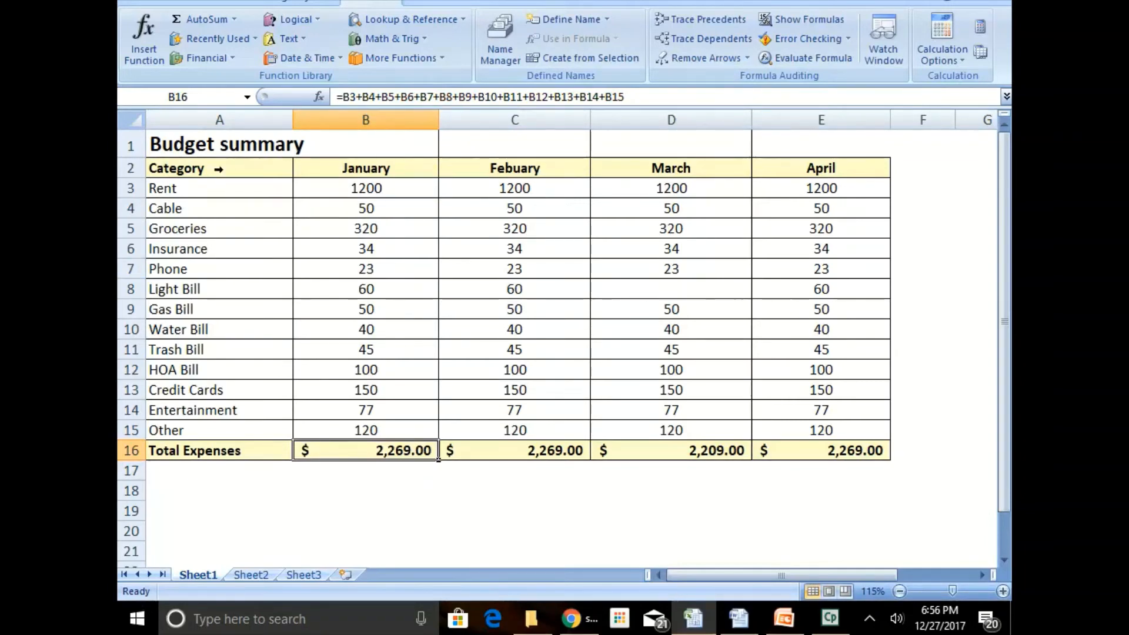
# Delete the entire Phone row, row 7, from the budget table on Sheet1
pyautogui.rightClick(132, 271)
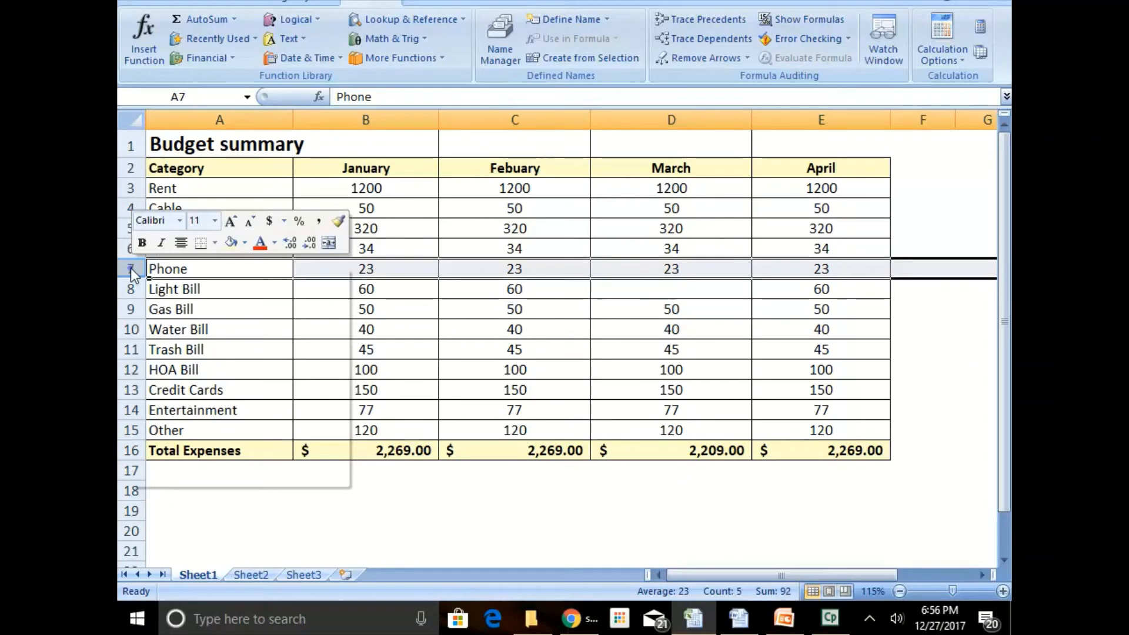
pyautogui.rightClick(130, 270)
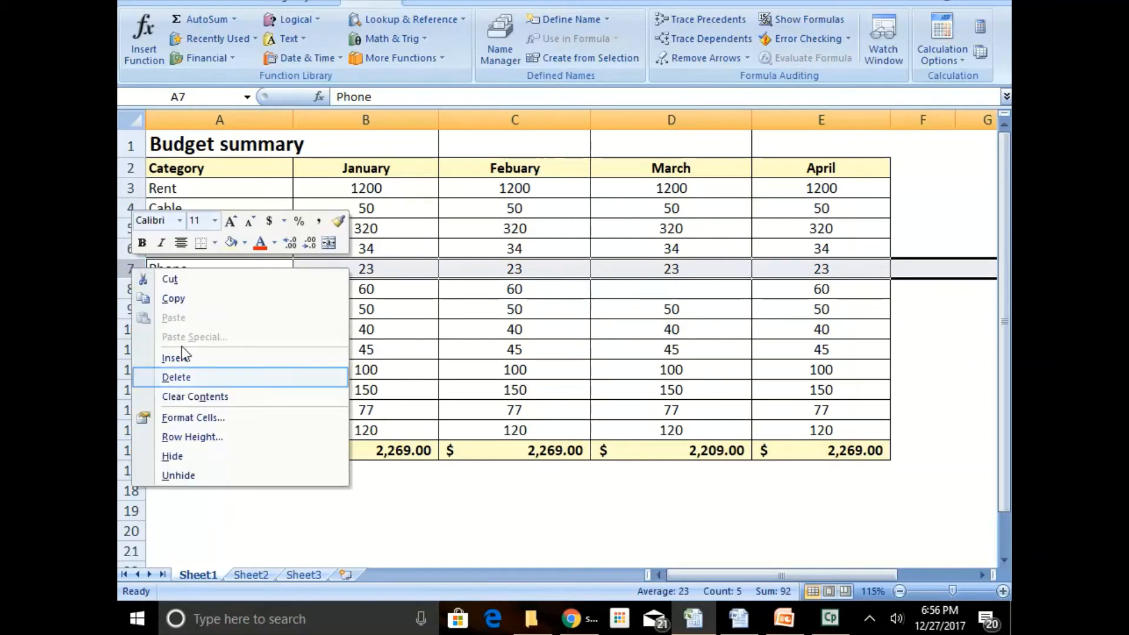
pyautogui.click(177, 378)
pyautogui.click(499, 336)
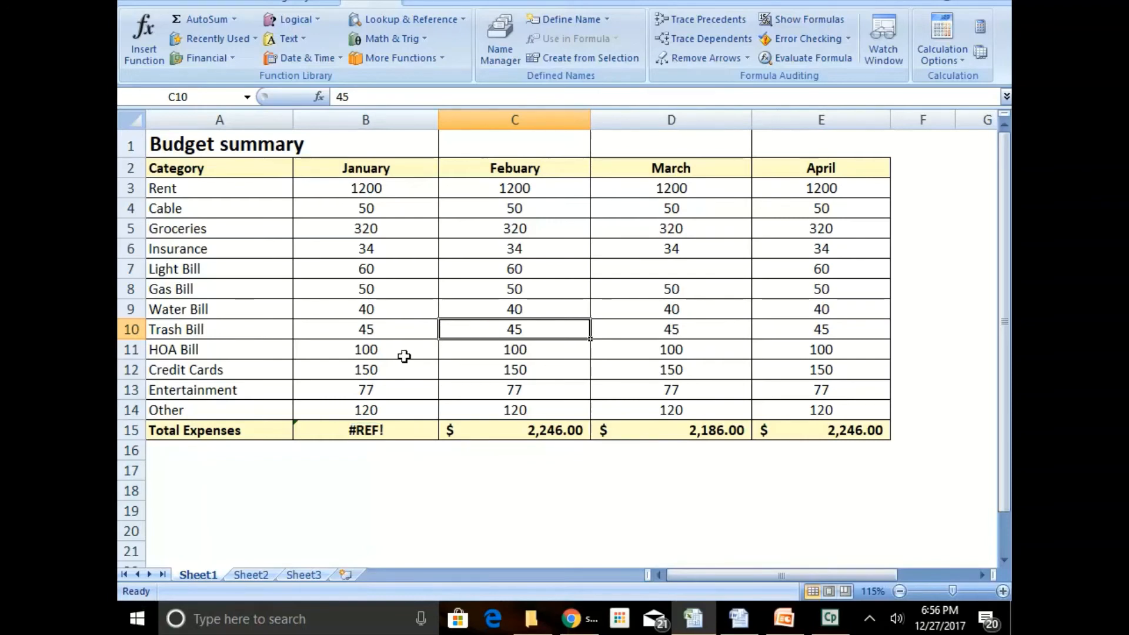
# Compare the January Total Expenses formula in B15 with the sum formulas for February through April in C15 to E15
pyautogui.click(367, 431)
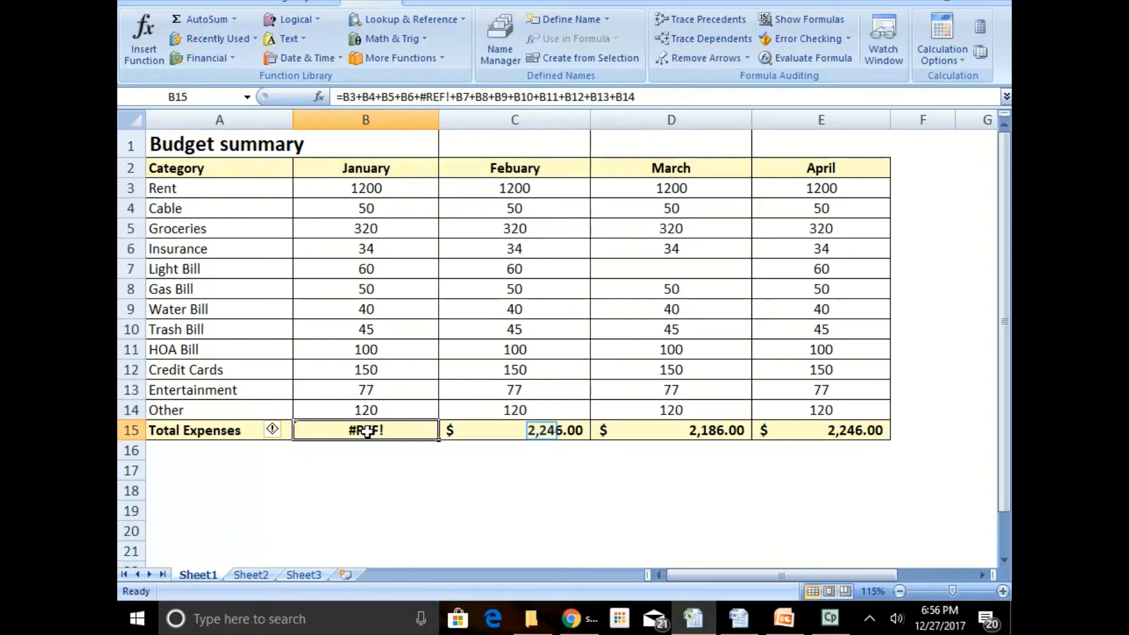
pyautogui.click(537, 431)
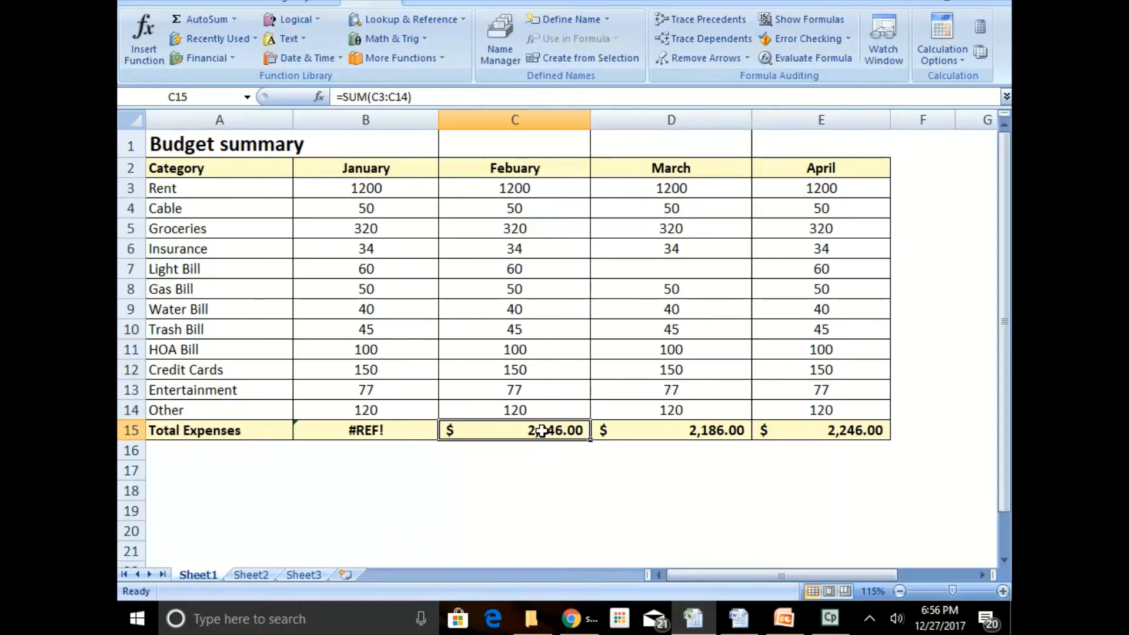
pyautogui.press('Right')
pyautogui.press('Right')
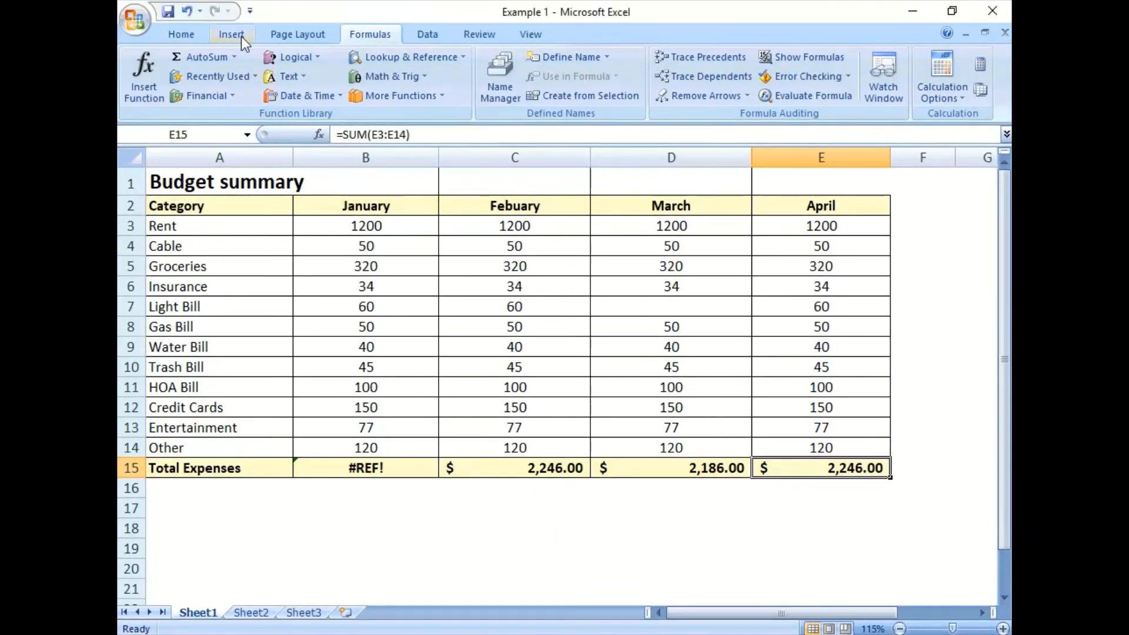
# Undo the deletion of the Phone row
pyautogui.click(241, 36)
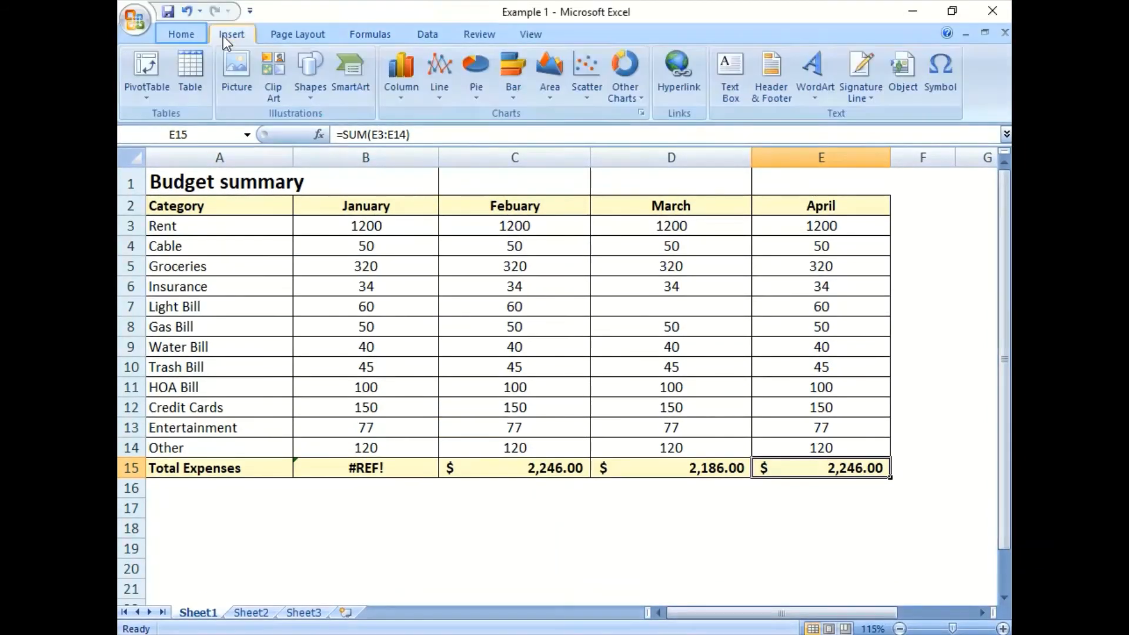
pyautogui.click(196, 34)
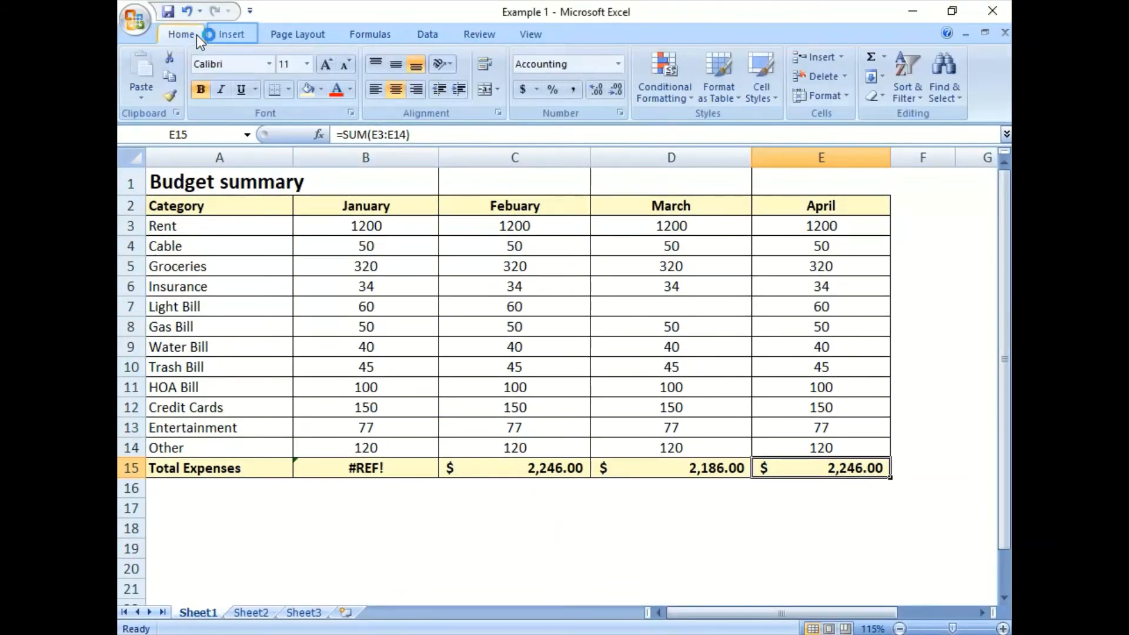
pyautogui.click(234, 34)
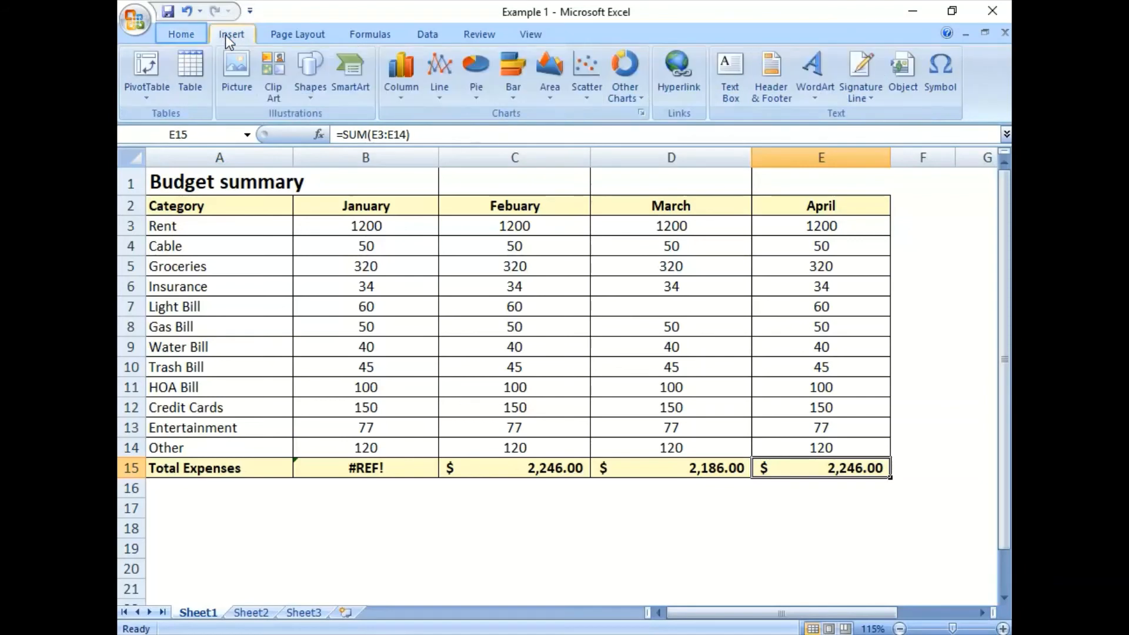
pyautogui.click(184, 37)
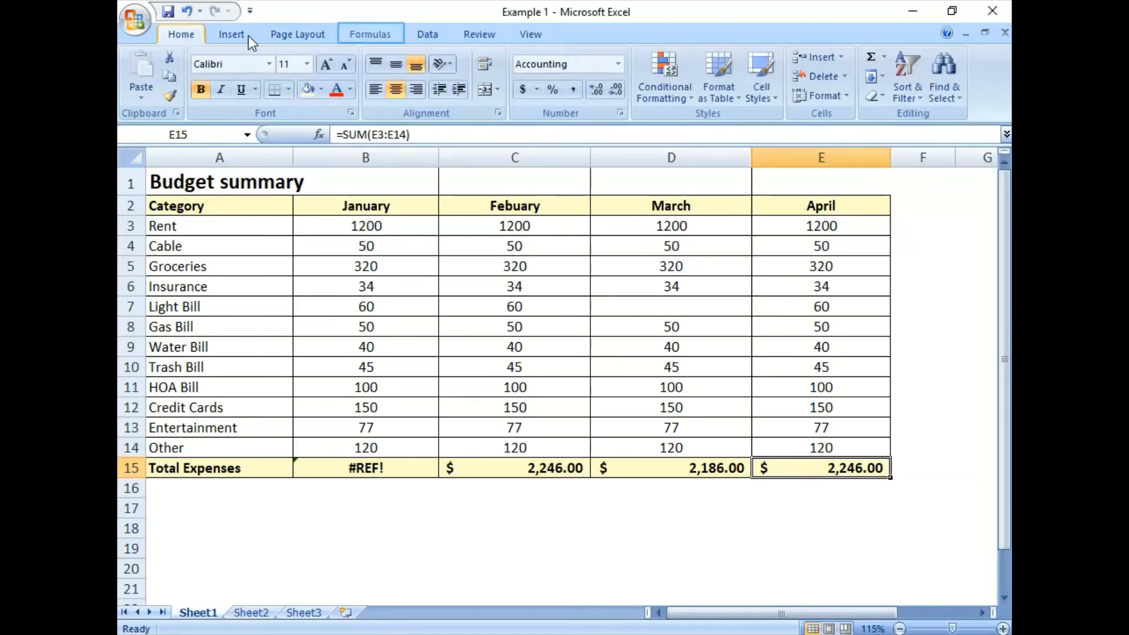
pyautogui.click(419, 33)
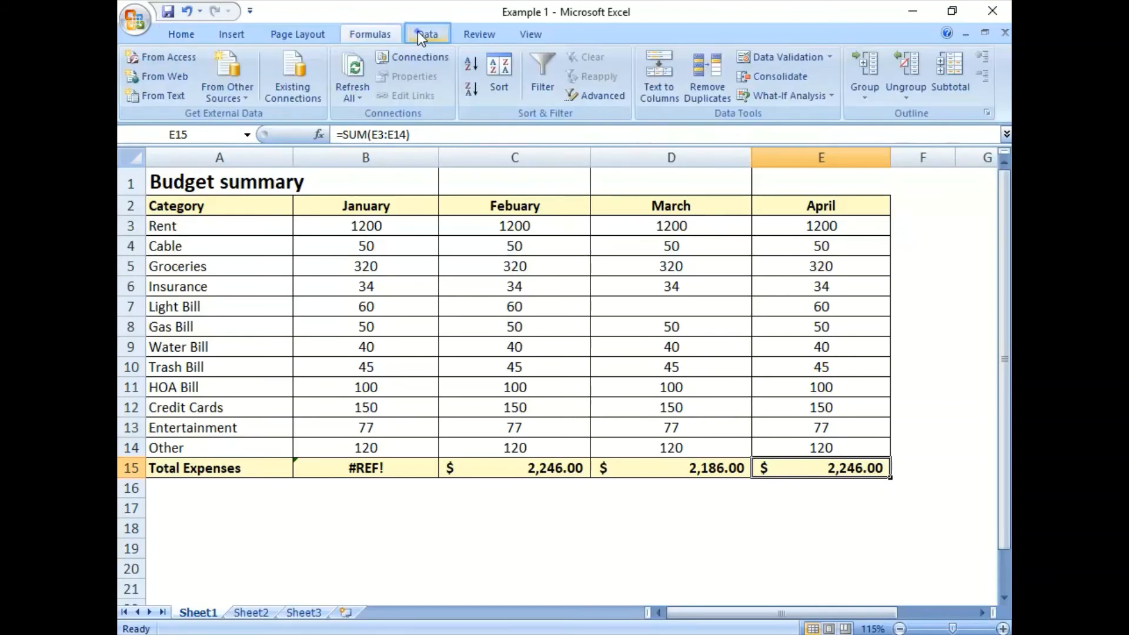
pyautogui.click(176, 35)
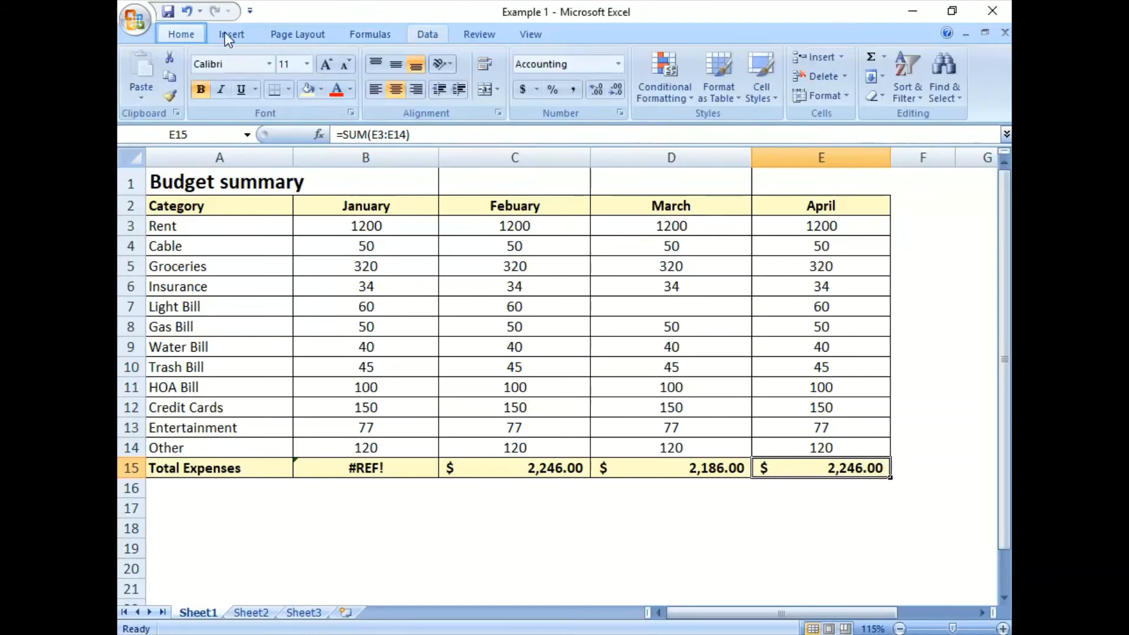
pyautogui.click(187, 11)
pyautogui.click(463, 388)
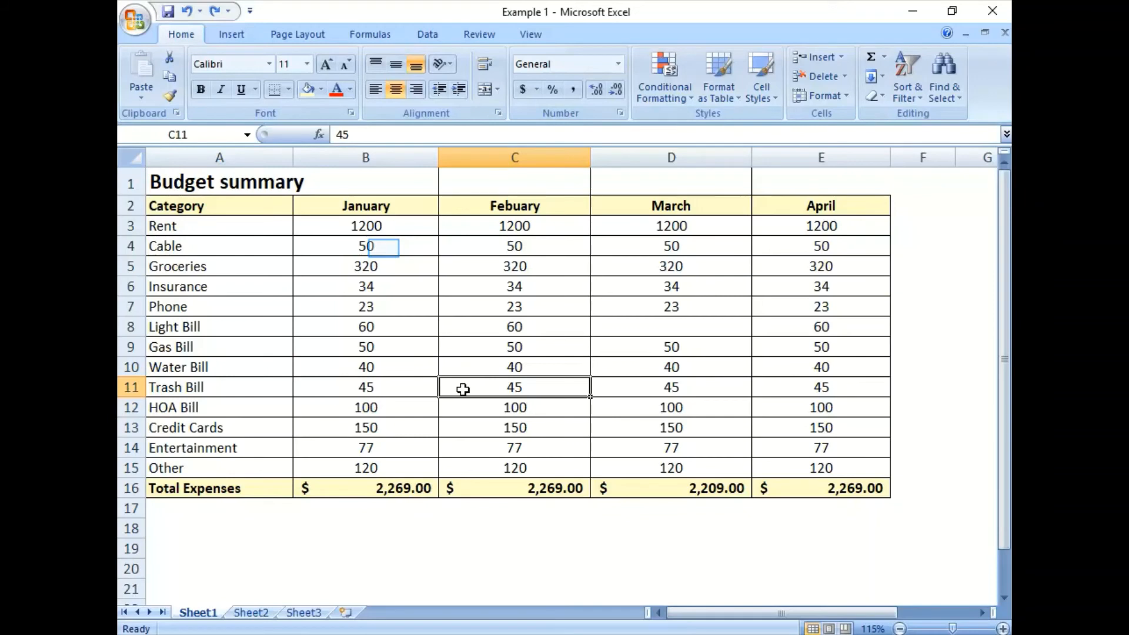
# Replace the January Cable amount in cell B4 with the text N/A
pyautogui.click(384, 247)
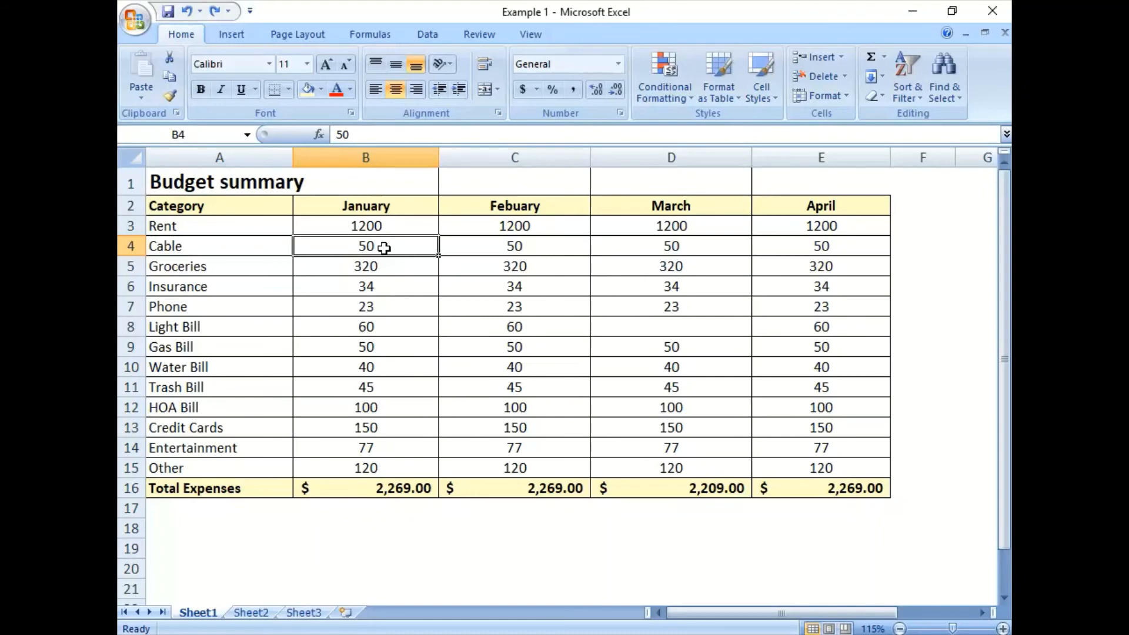
pyautogui.write('N/A')
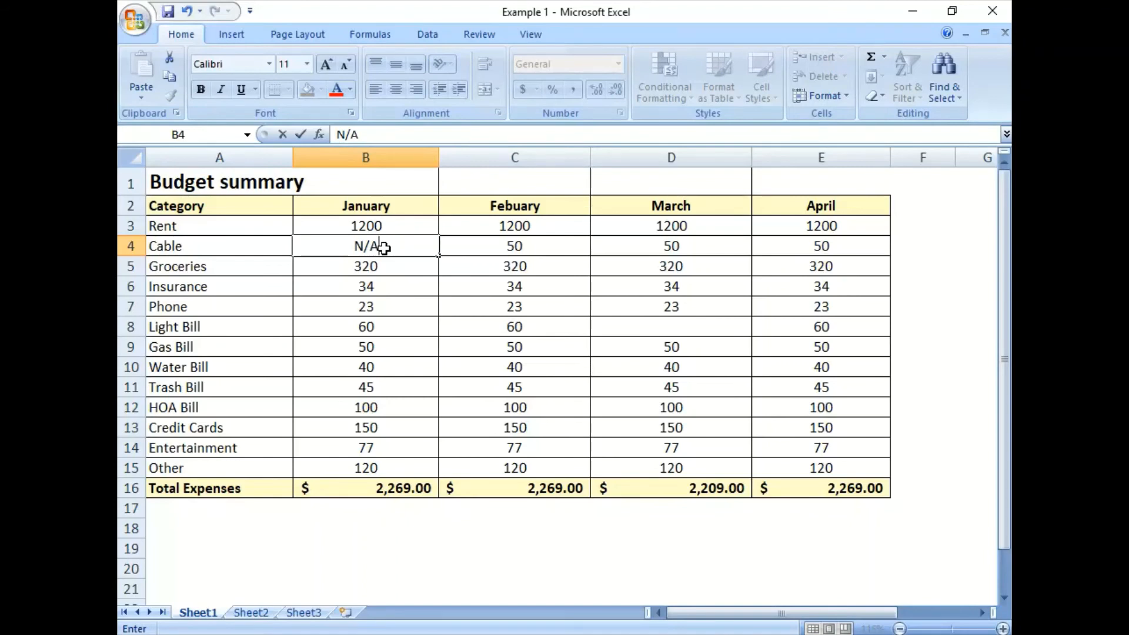
pyautogui.press('Return')
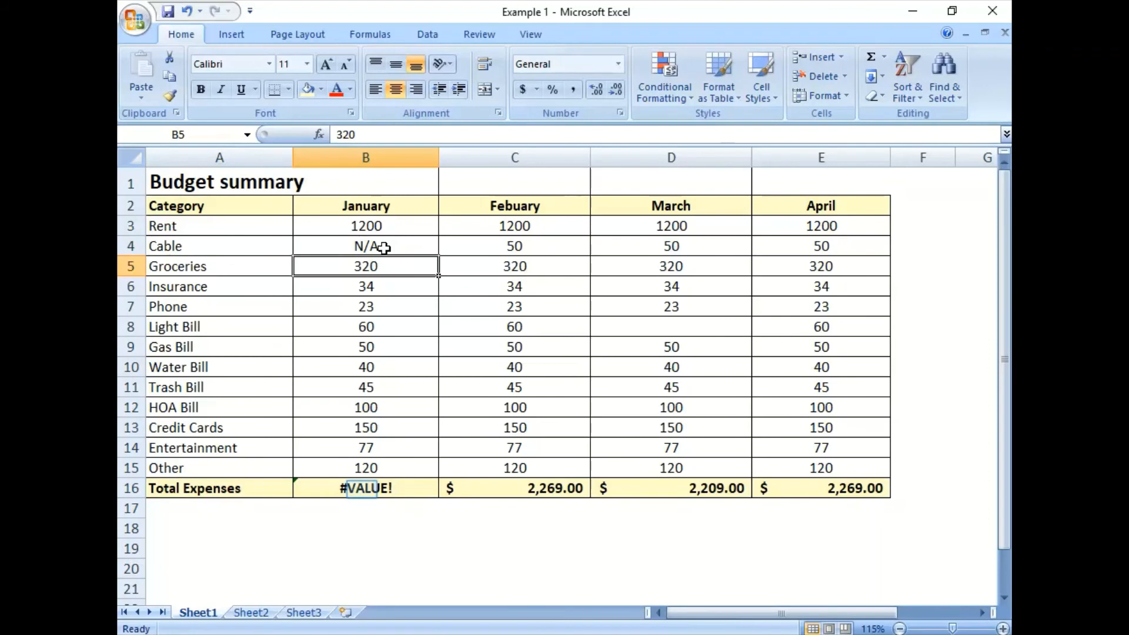
# Examine the January Total Expenses formula in B16 and trace the column's entries up to the Cable cell B4 and back
pyautogui.click(362, 489)
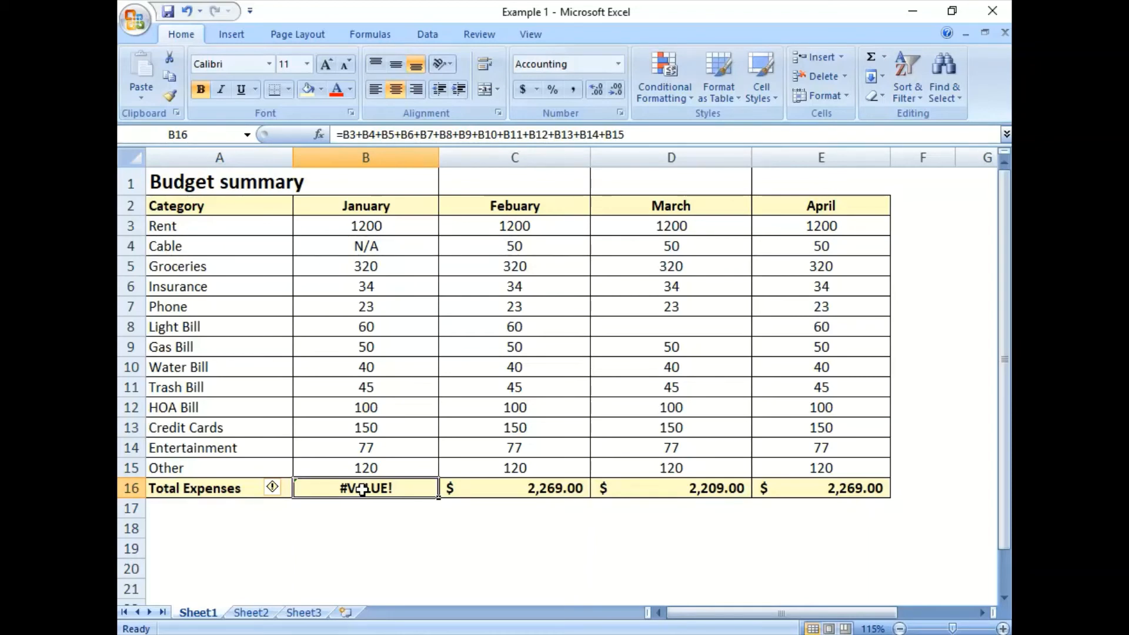
pyautogui.press('Up')
pyautogui.press('Up')
pyautogui.press('Up')
pyautogui.press('Up')
pyautogui.press('Up')
pyautogui.press('Up')
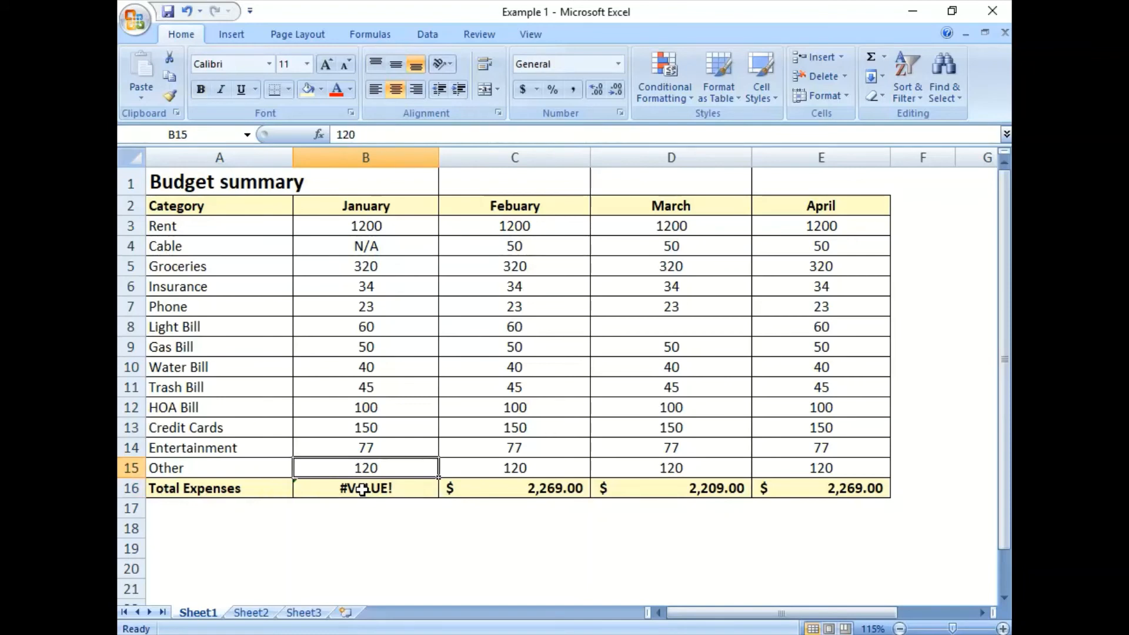
pyautogui.press('Up')
pyautogui.press('Up')
pyautogui.press('Up')
pyautogui.press('Up')
pyautogui.press('Up')
pyautogui.press('Up')
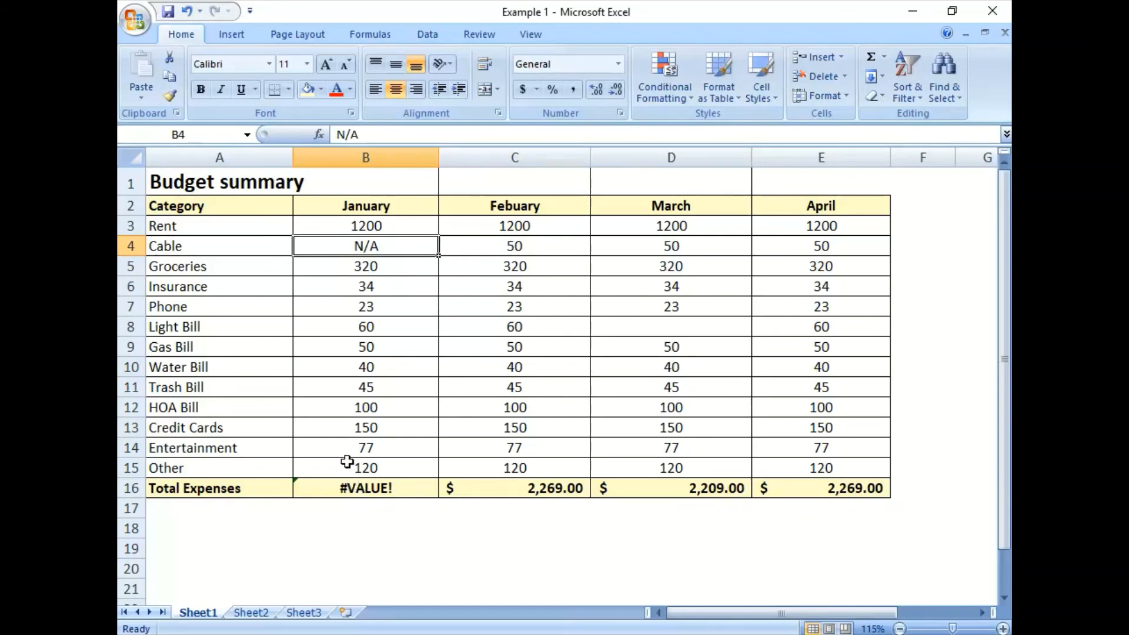
pyautogui.press('Down')
pyautogui.press('Down')
pyautogui.press('Down')
pyautogui.press('Down')
pyautogui.press('Down')
pyautogui.press('Down')
pyautogui.press('Down')
pyautogui.press('Down')
pyautogui.press('Down')
pyautogui.press('Down')
pyautogui.press('Down')
pyautogui.press('Down')
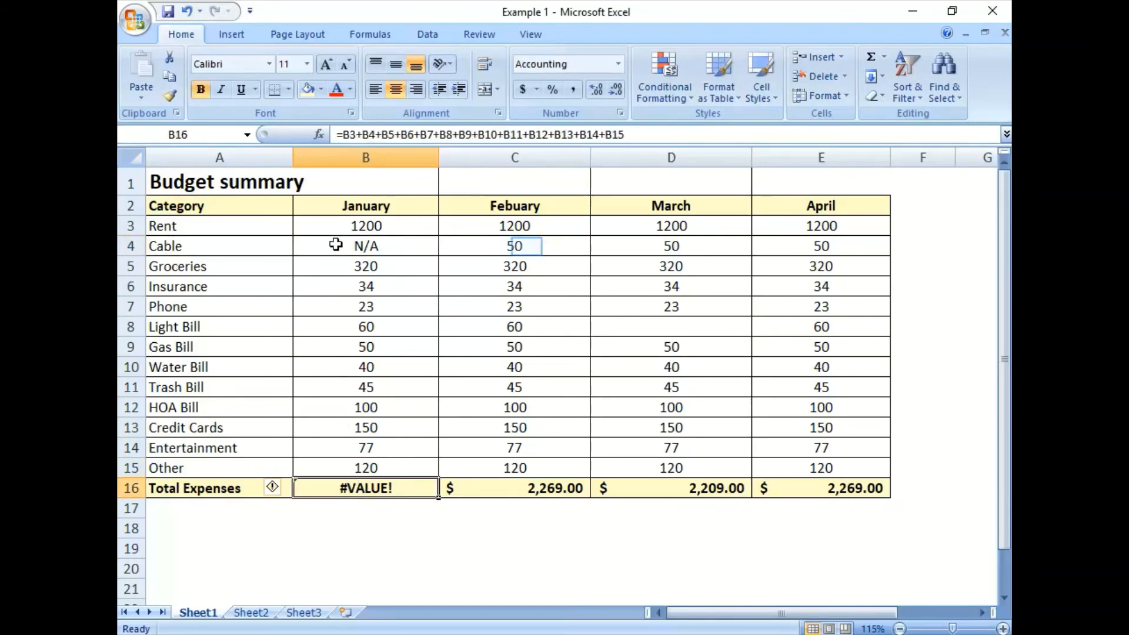
# Check the February Total Expenses cell C16, and replace the February Cable amount in C4 with the text n/A
pyautogui.click(521, 245)
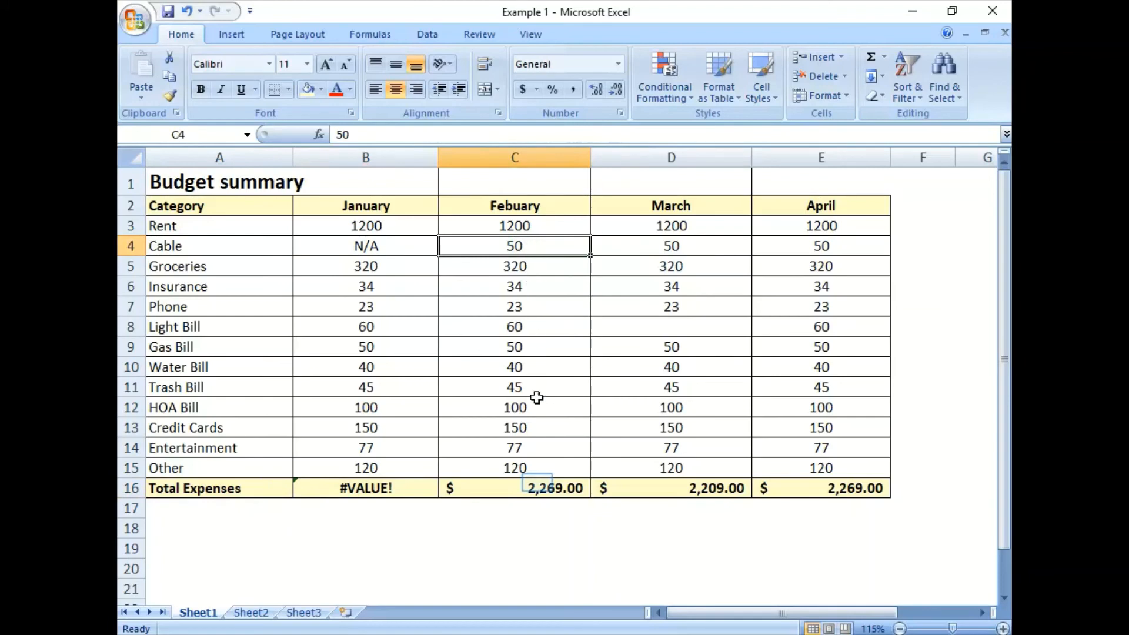
pyautogui.click(537, 484)
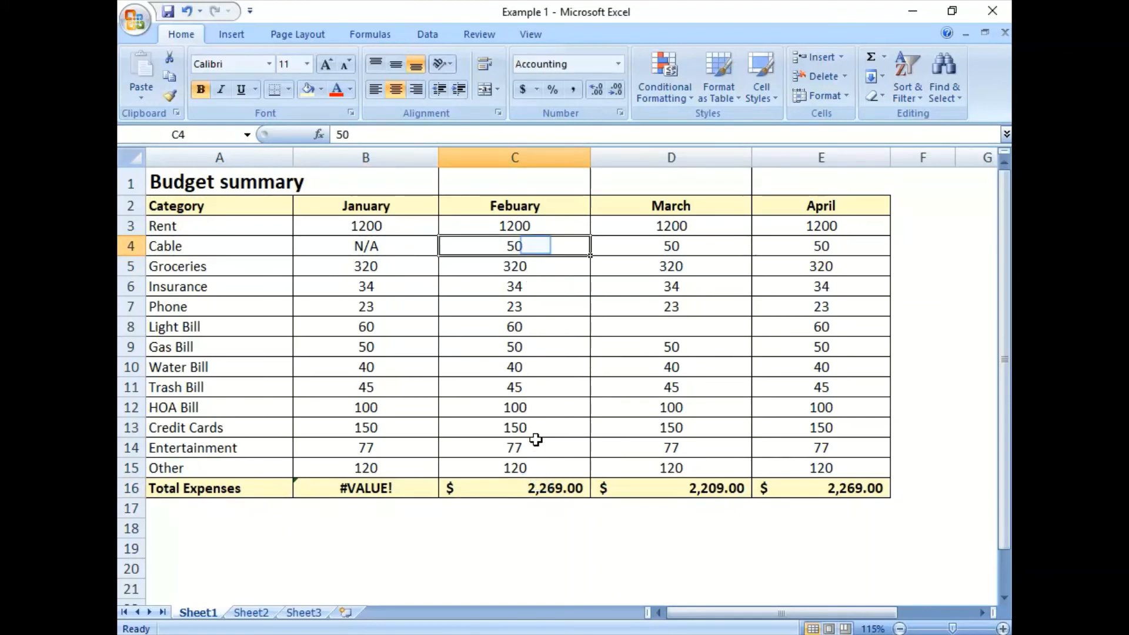
pyautogui.click(536, 245)
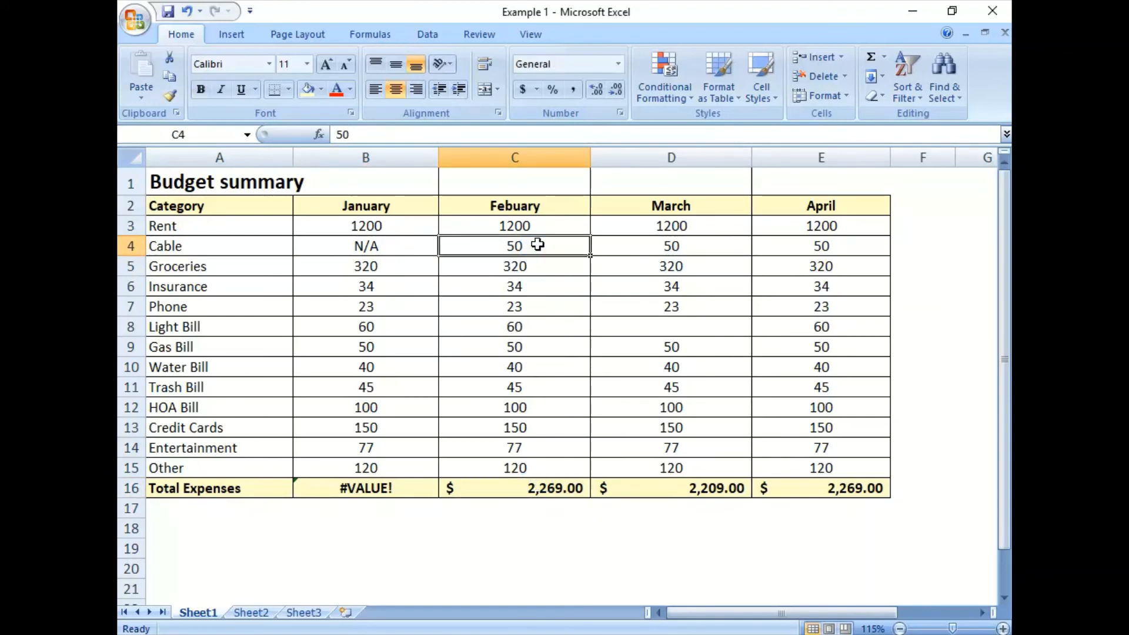
pyautogui.write('n/A')
pyautogui.press('Return')
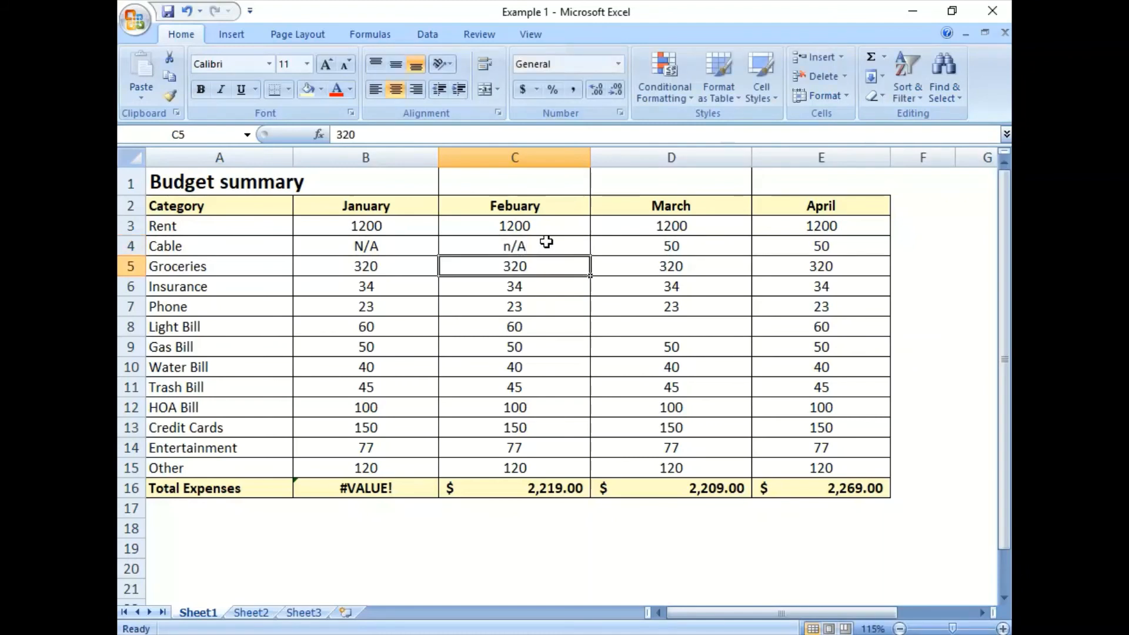
# Replace the March Cable amount in cell D4 with the text N/A
pyautogui.press('Up')
pyautogui.press('Right')
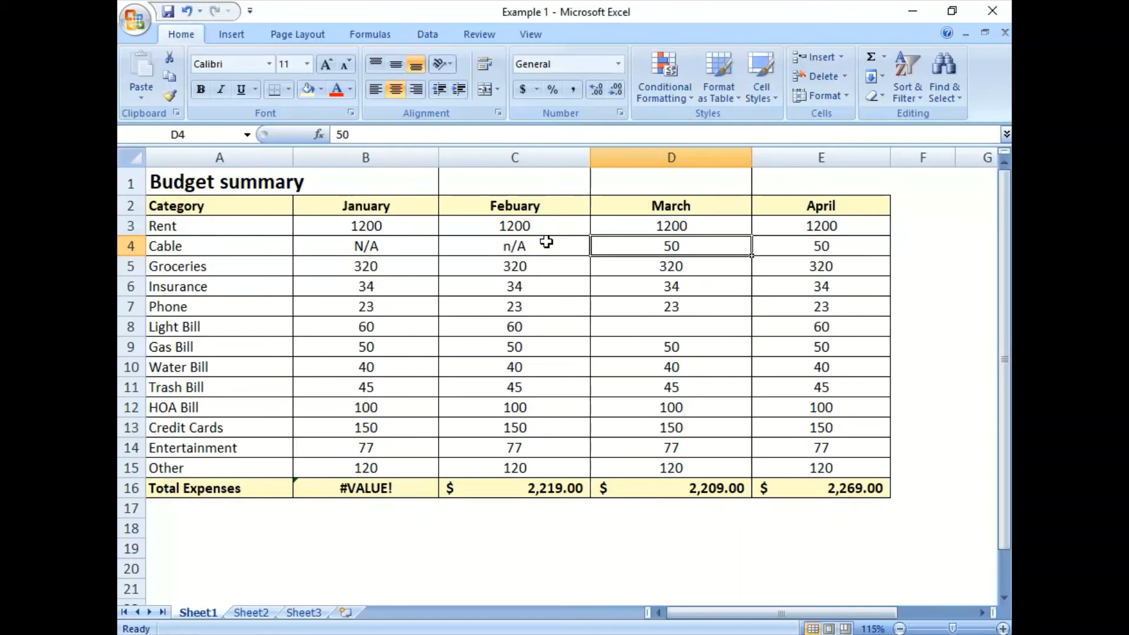
pyautogui.write('N/A')
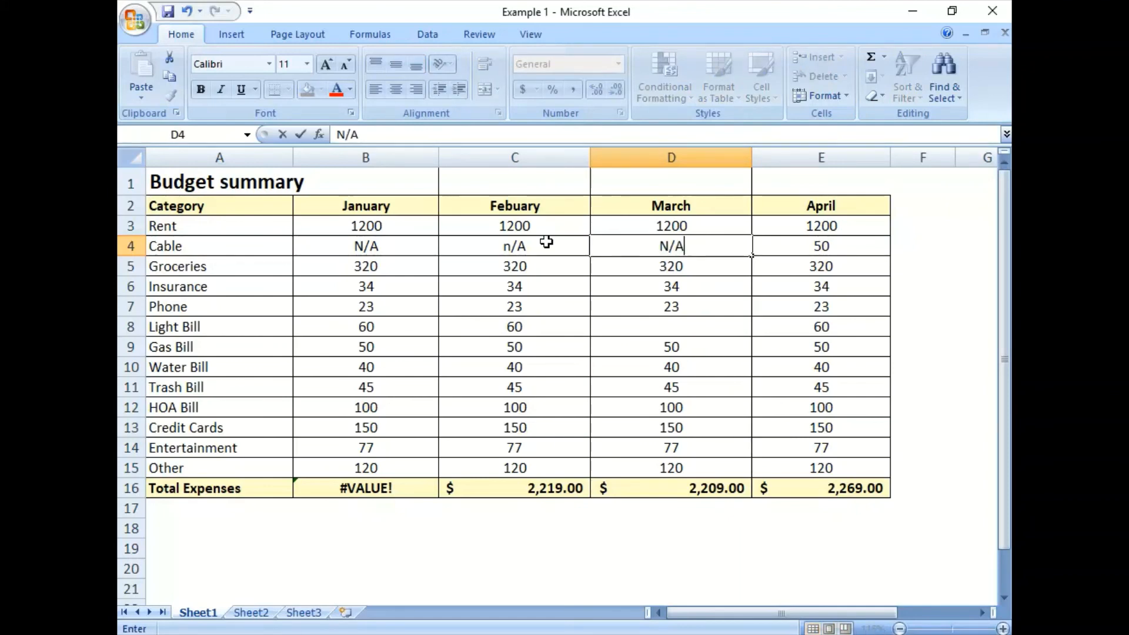
pyautogui.press('Return')
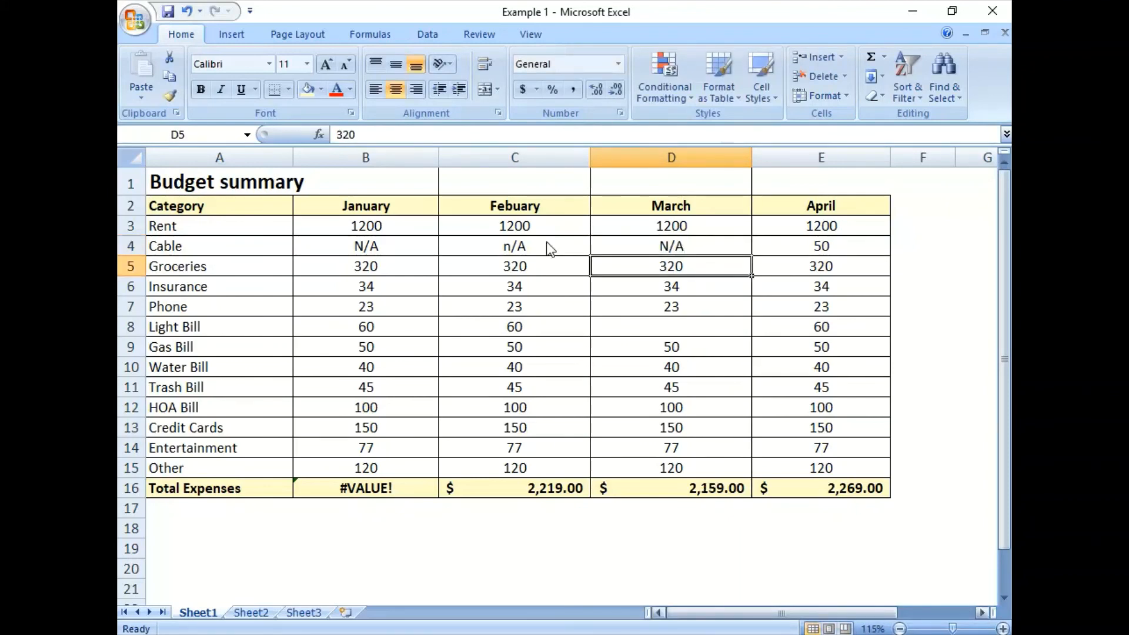